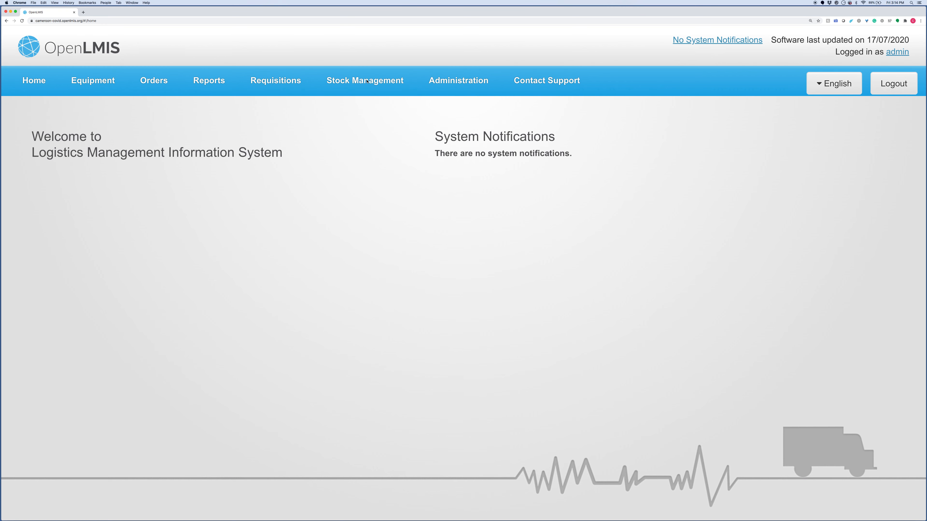
- Show the Stock Management dropdown from the OpenLMIS home page
{"action": "mouse_move", "coordinate": [360, 82]}
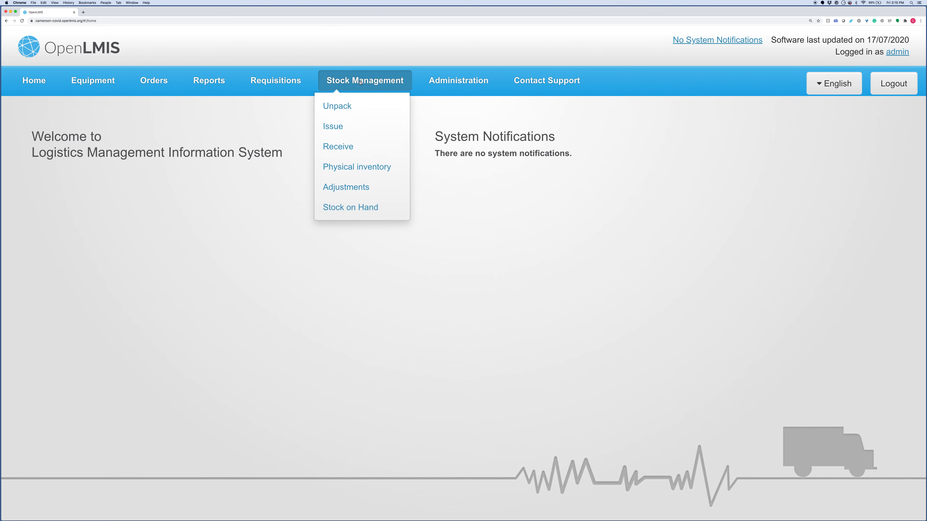
- Start a new COVID receipt for FAC09 - Hôpital Central de Yaoundé on the Receive page
{"action": "left_click", "coordinate": [337, 147]}
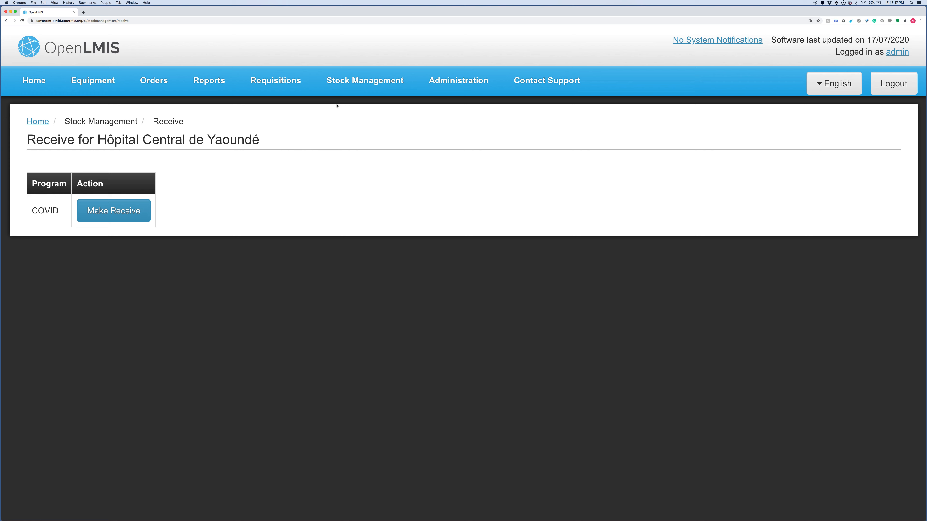
{"action": "left_click", "coordinate": [122, 214]}
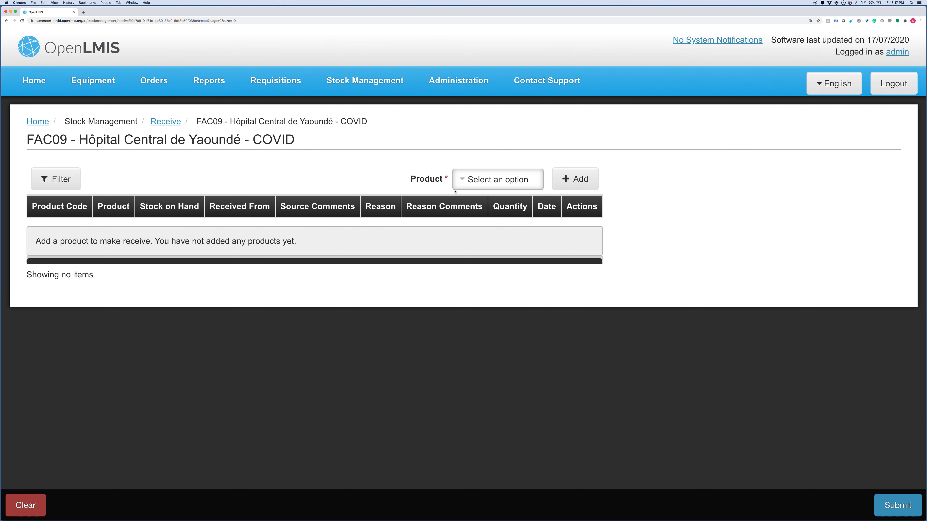
- Add MASK, MEDICAL / SURGICAL and Respirator, Mask, N95/FFP2 to the receipt
{"action": "left_click", "coordinate": [464, 181]}
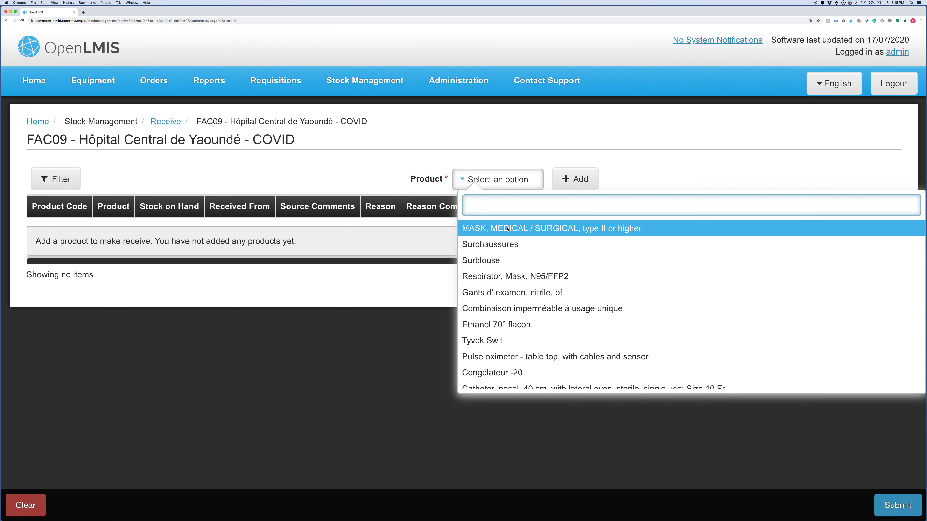
{"action": "left_click", "coordinate": [507, 229]}
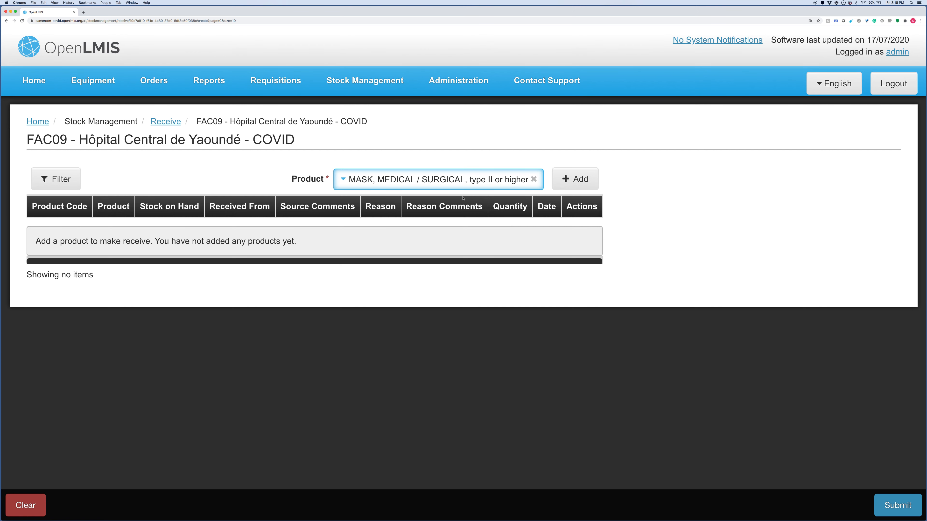
{"action": "left_click", "coordinate": [576, 179]}
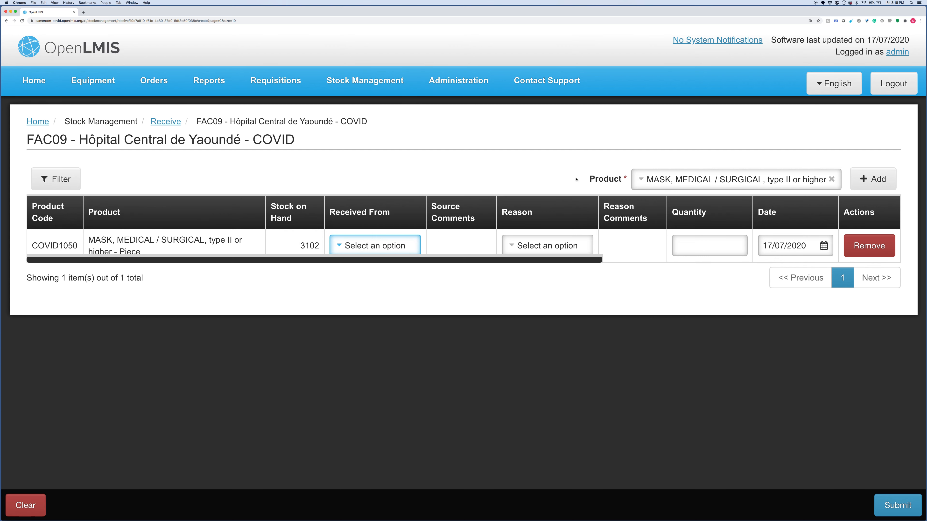
{"action": "left_click", "coordinate": [671, 181]}
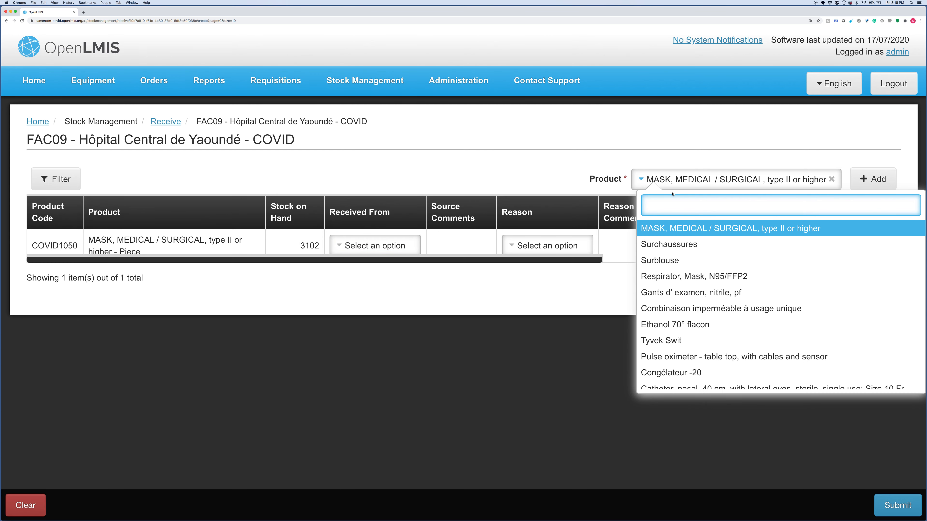
{"action": "left_click", "coordinate": [679, 274]}
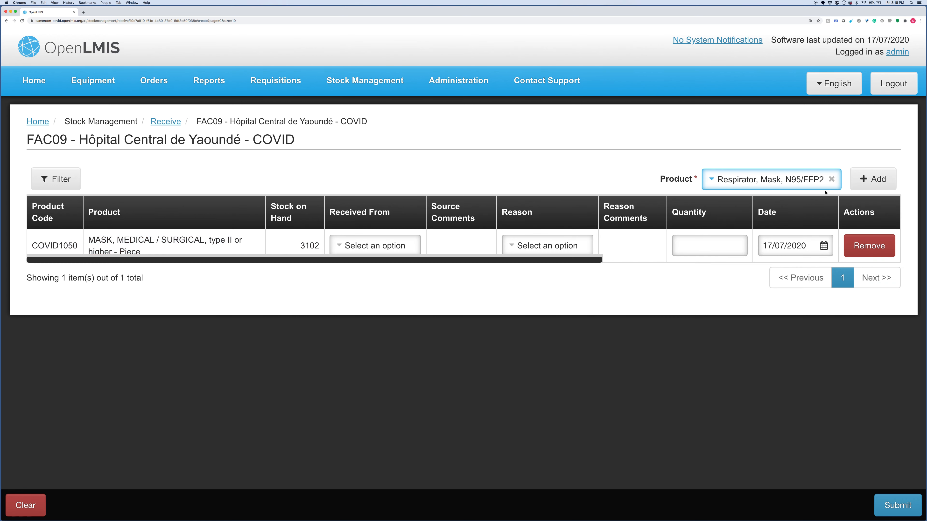
{"action": "left_click", "coordinate": [879, 186]}
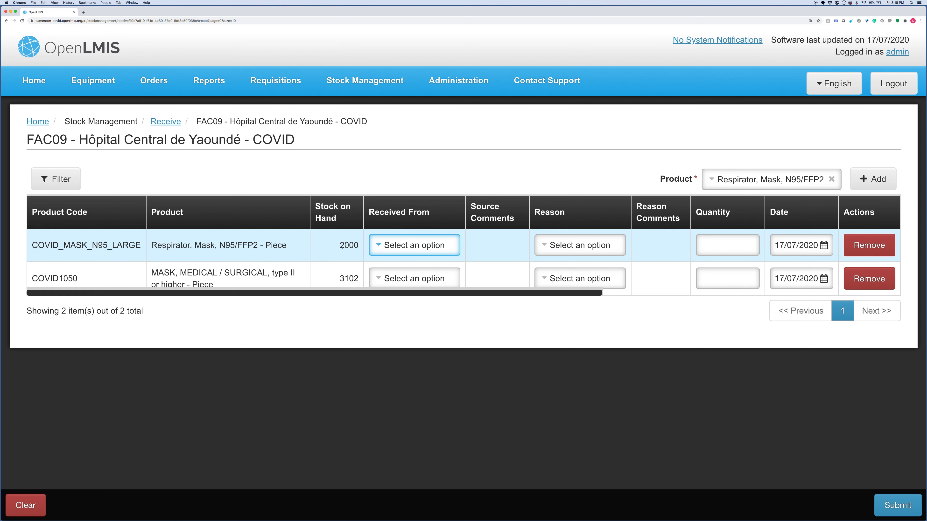
- Fill the N95 respirator row: from DRSP Est, reason Receive, quantity 500, dated 16/07/2020
{"action": "left_click", "coordinate": [389, 244]}
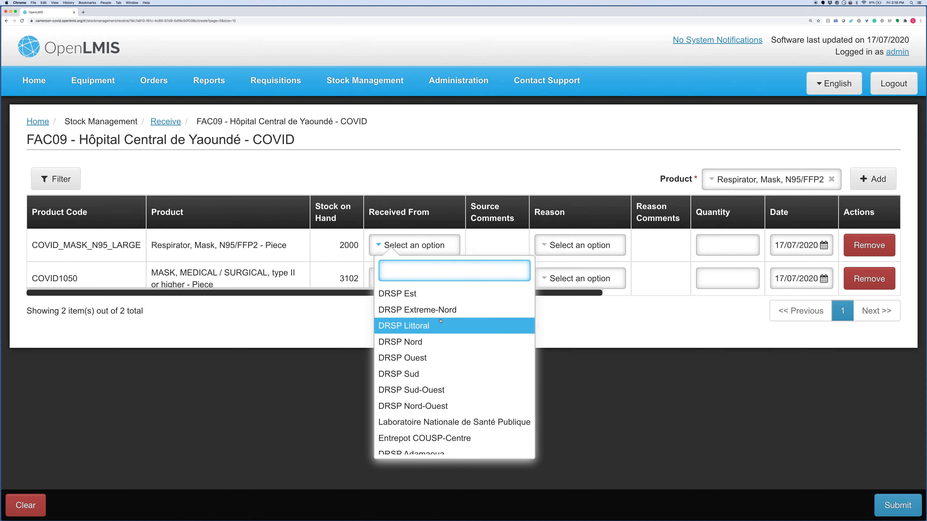
{"action": "scroll", "coordinate": [444, 340], "scroll_direction": "down", "scroll_amount": 1}
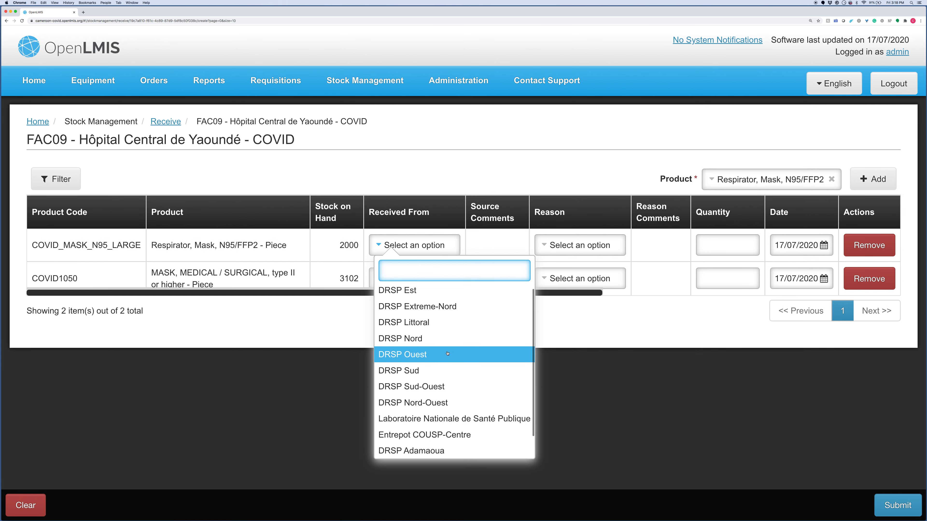
{"action": "scroll", "coordinate": [414, 294], "scroll_direction": "up", "scroll_amount": 1}
{"action": "left_click", "coordinate": [415, 292]}
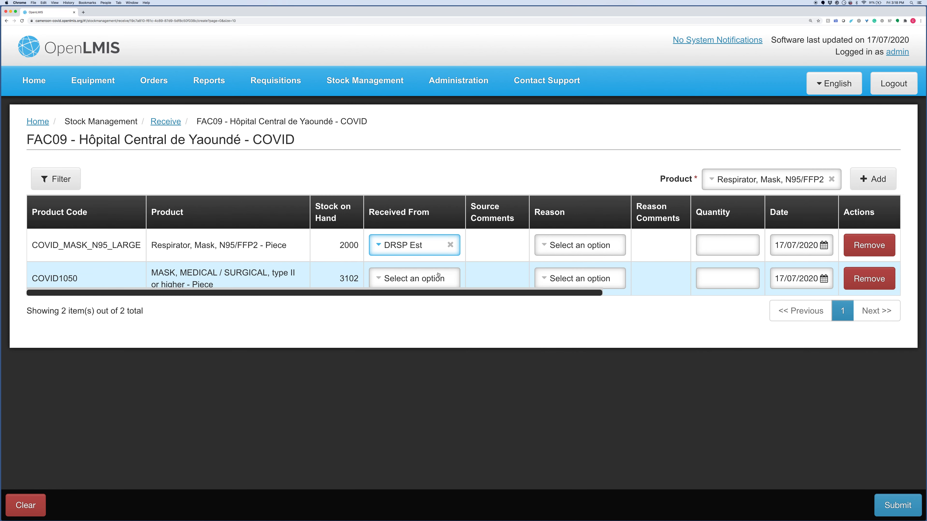
{"action": "left_click", "coordinate": [575, 248]}
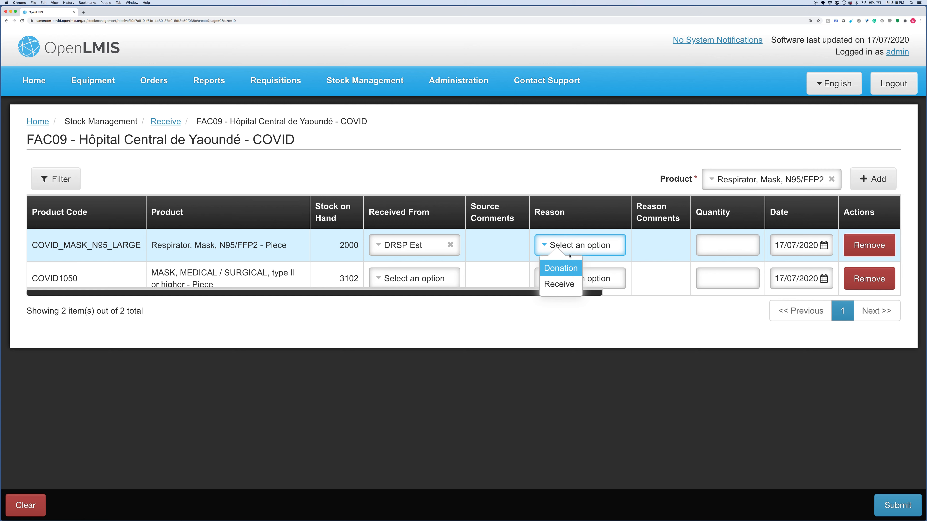
{"action": "left_click", "coordinate": [559, 284]}
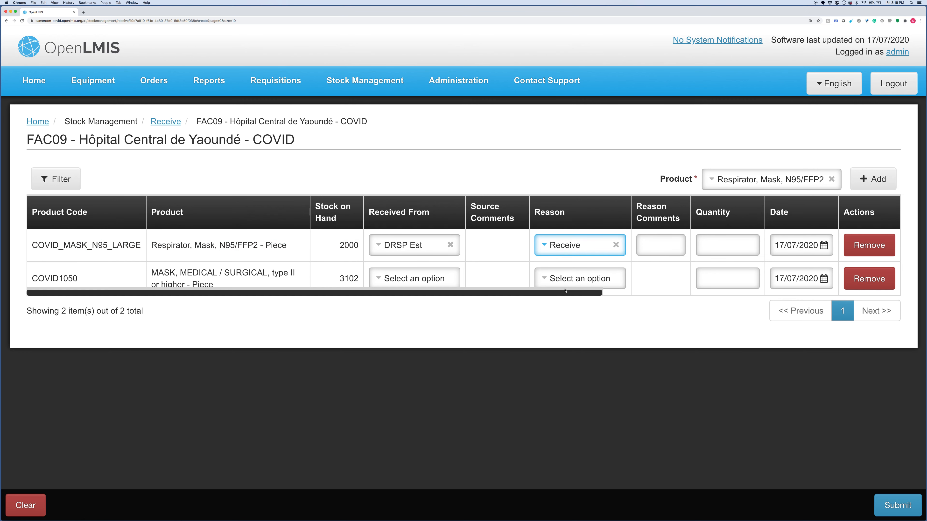
{"action": "left_click", "coordinate": [671, 246]}
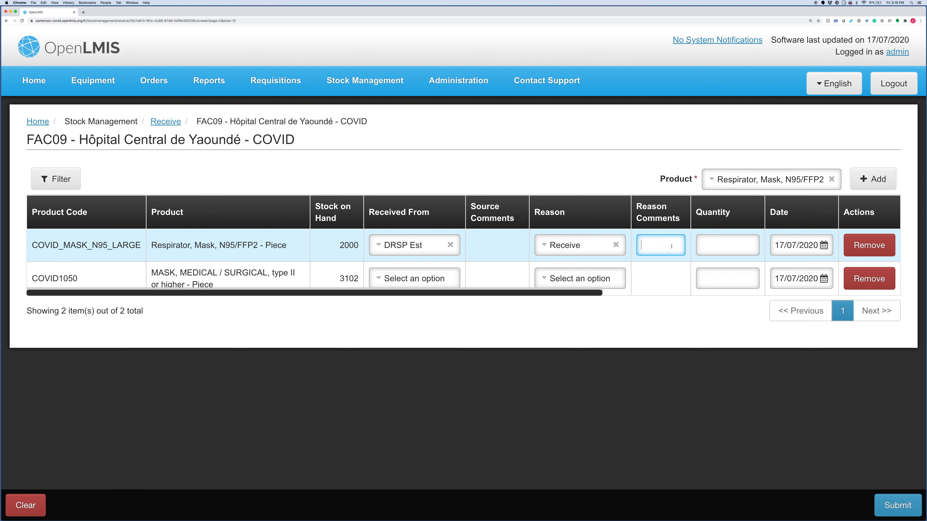
{"action": "left_click", "coordinate": [710, 253]}
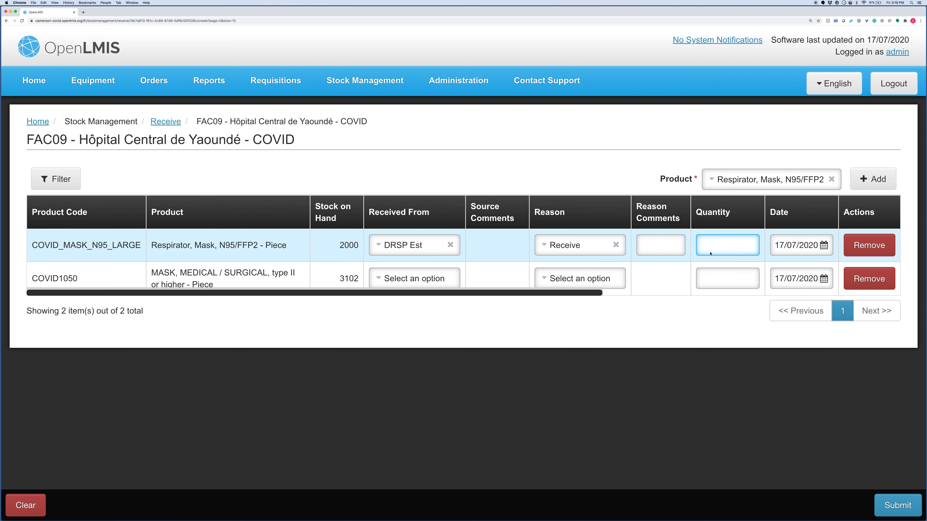
{"action": "type", "text": "500"}
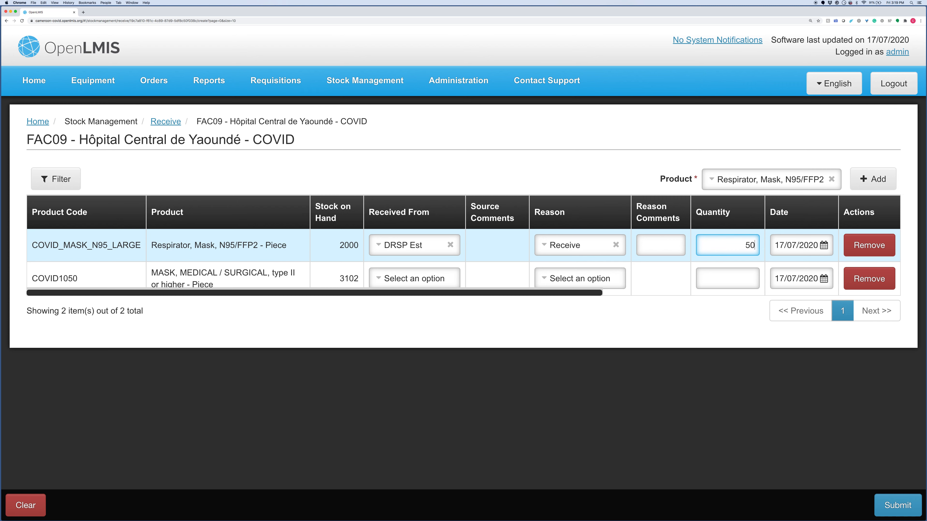
{"action": "left_click", "coordinate": [824, 245]}
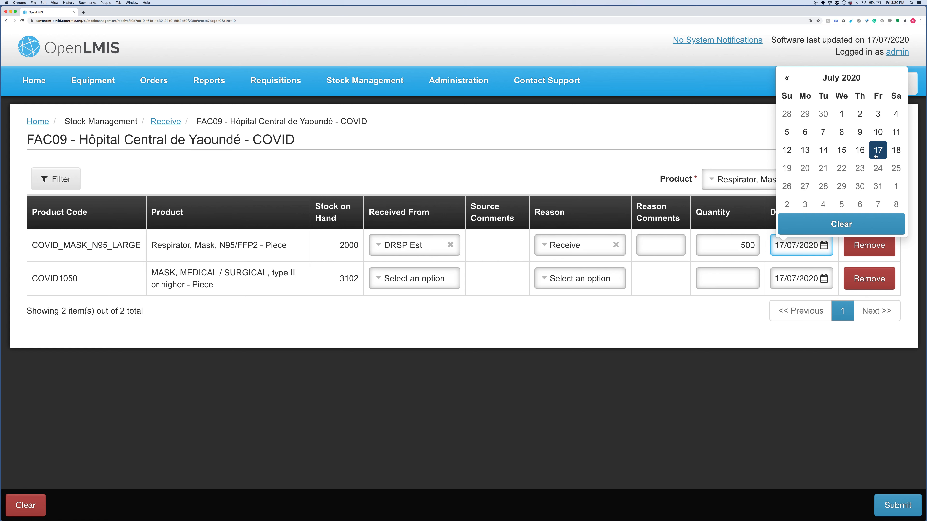
{"action": "left_click", "coordinate": [859, 151]}
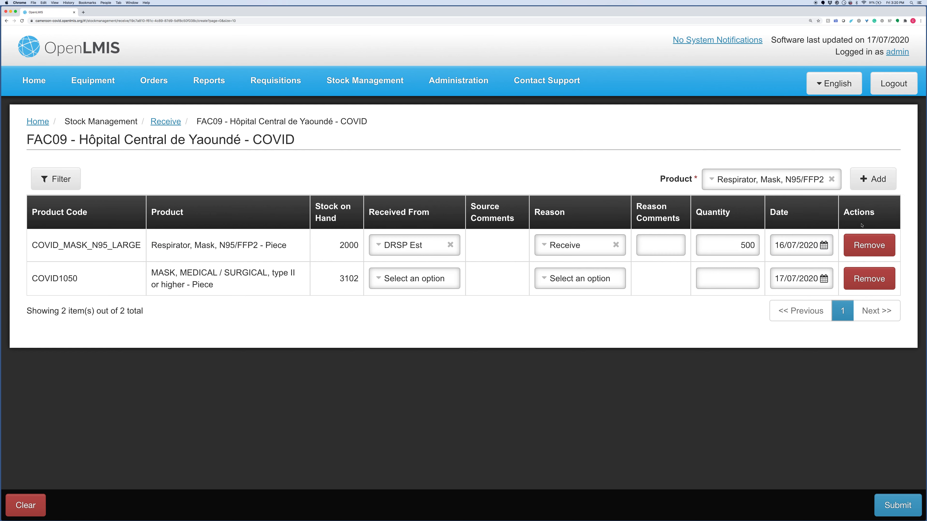
- Fill the surgical mask row: from DRSP Est, reason Receive, quantity 1000, dated 16/07/2020
{"action": "left_click", "coordinate": [413, 281]}
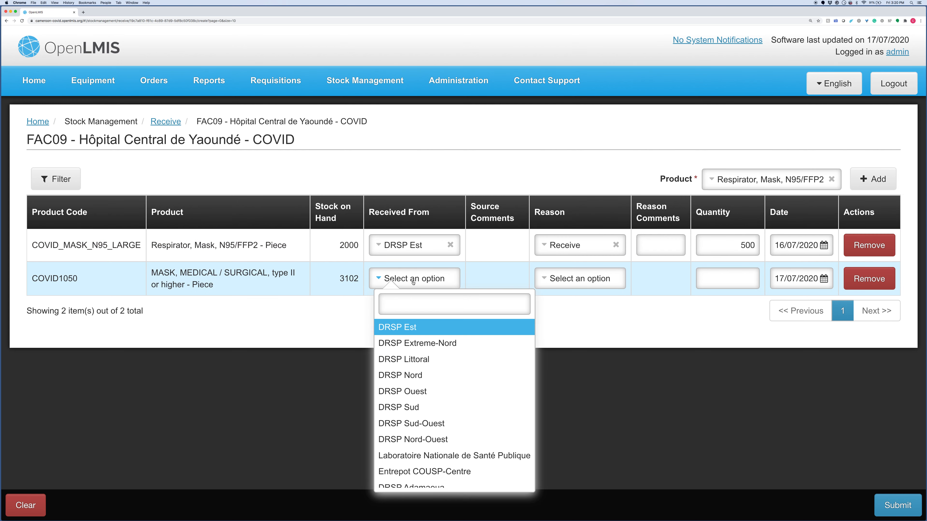
{"action": "left_click", "coordinate": [416, 329]}
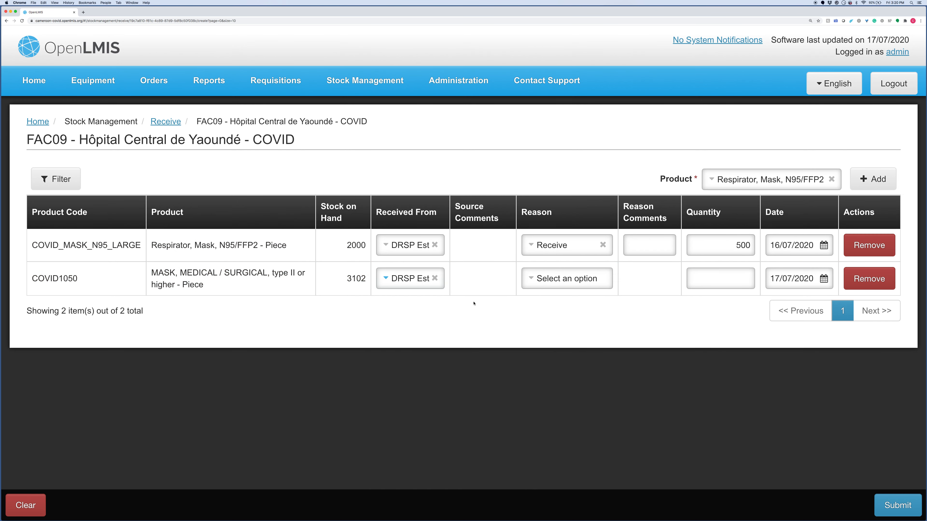
{"action": "left_click", "coordinate": [556, 281]}
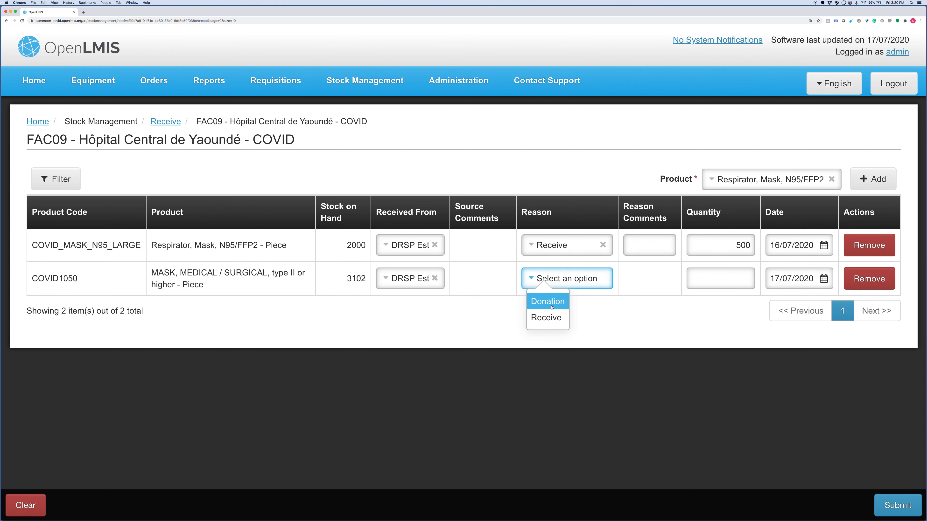
{"action": "left_click", "coordinate": [546, 318]}
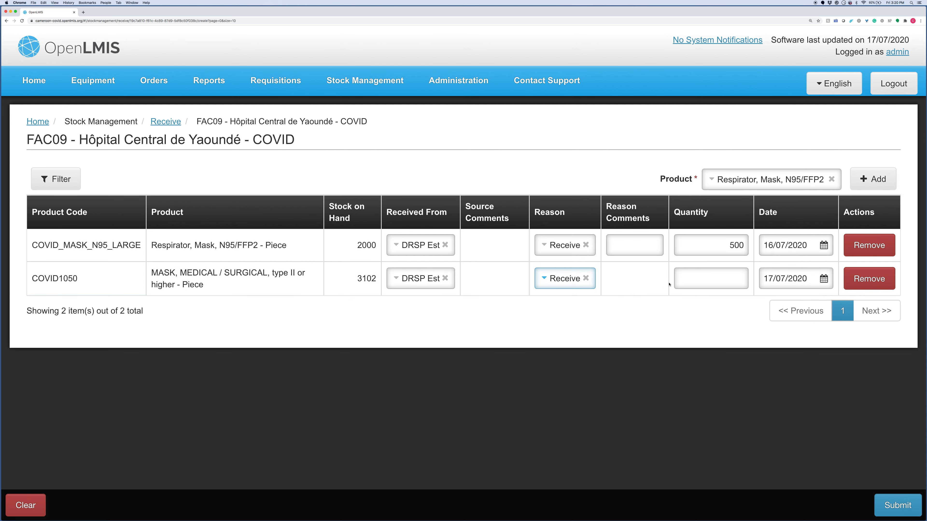
{"action": "left_click", "coordinate": [696, 281]}
{"action": "type", "text": "1"}
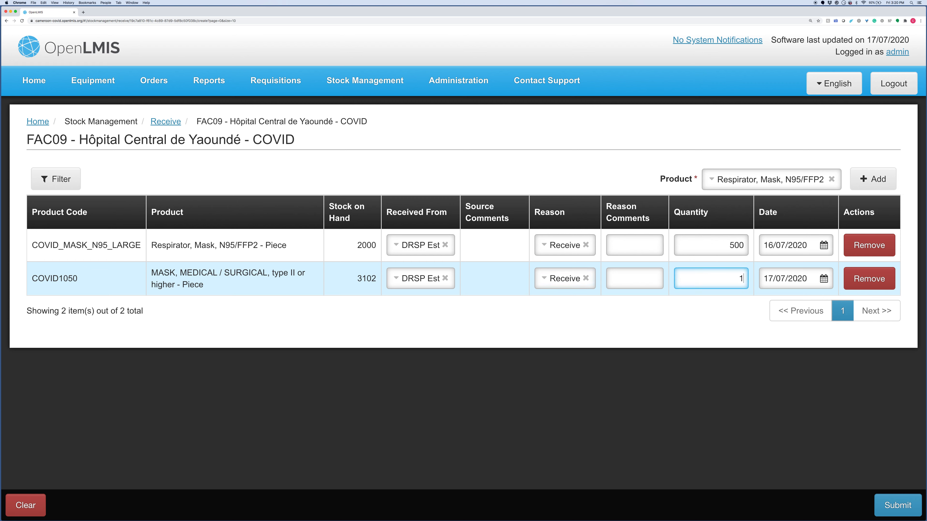
{"action": "type", "text": "000"}
{"action": "left_click", "coordinate": [809, 281]}
{"action": "left_click", "coordinate": [848, 184]}
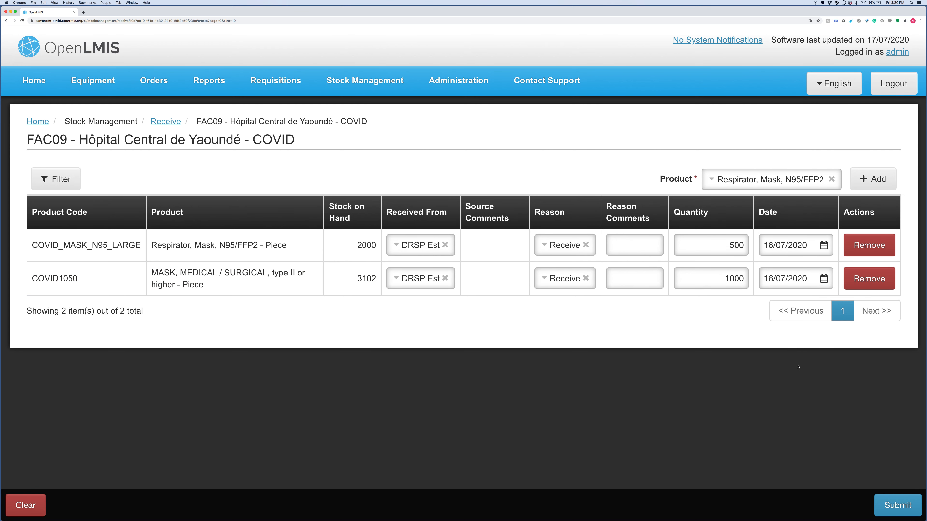
- Submit and confirm both receipts, then check the surgical mask bin card showing 4102
{"action": "left_click", "coordinate": [898, 505]}
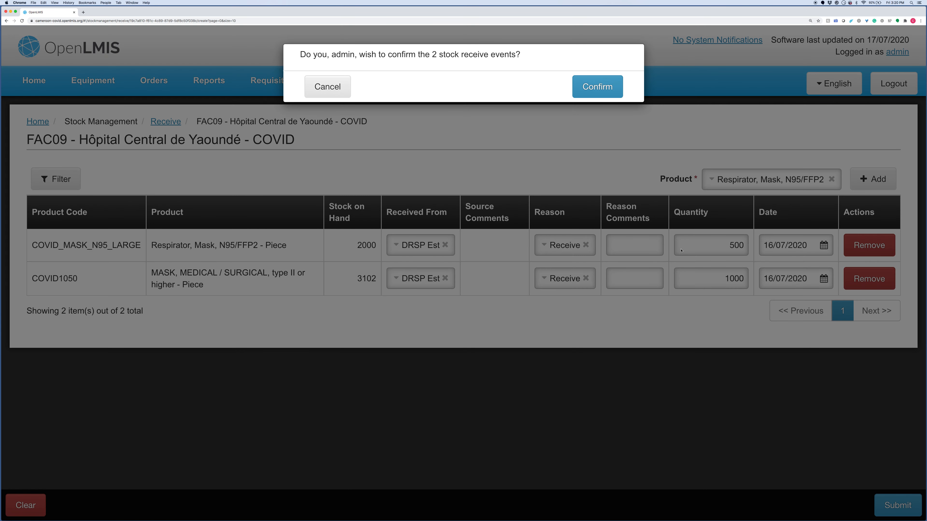
{"action": "left_click", "coordinate": [586, 86]}
{"action": "left_click", "coordinate": [586, 87]}
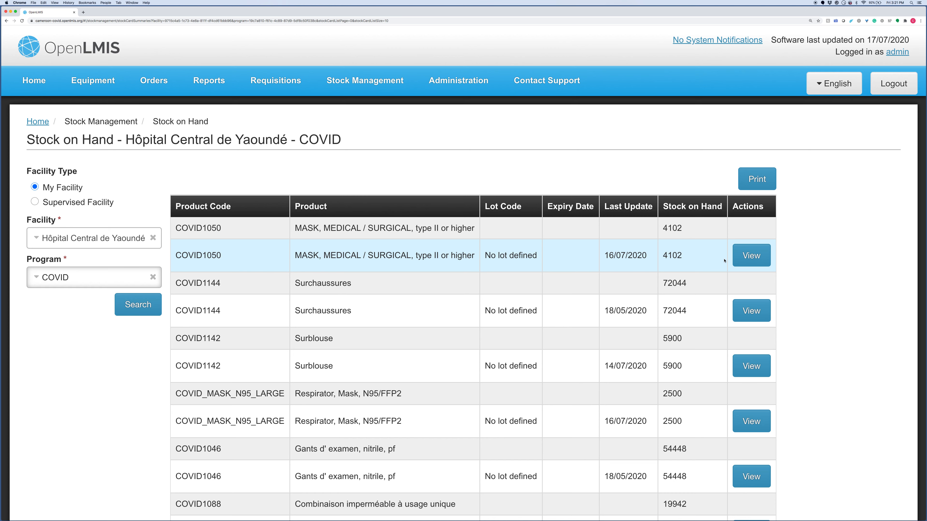
{"action": "left_click", "coordinate": [749, 256]}
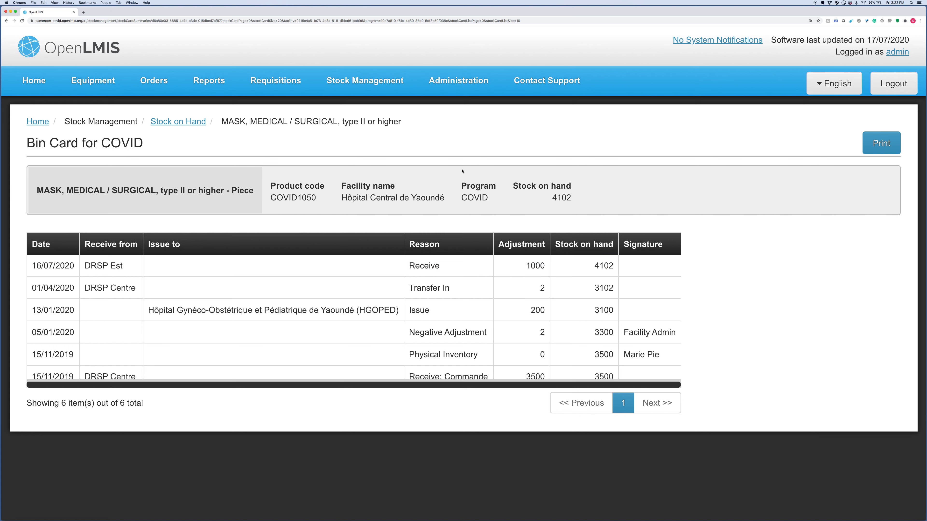
{"action": "left_click", "coordinate": [342, 81]}
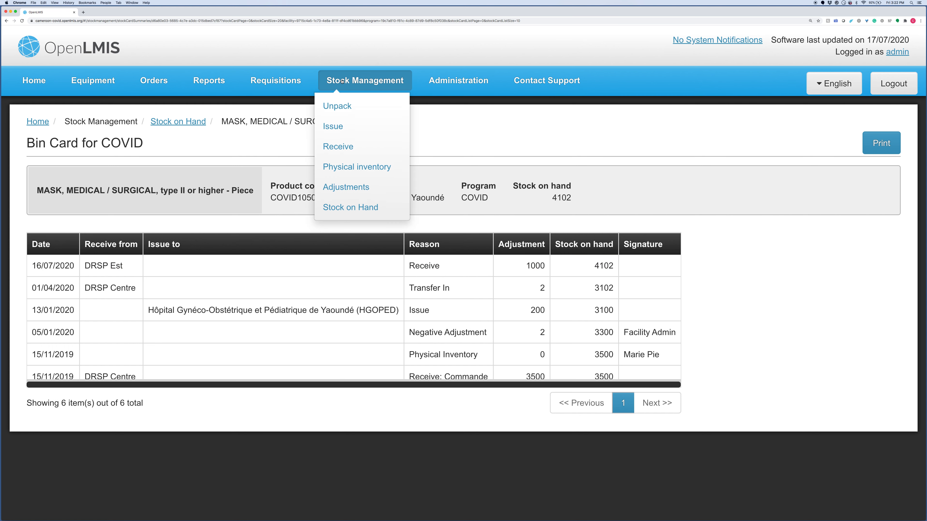
- Start a COVID issue for Hôpital Central de Yaoundé containing MASK, MEDICAL / SURGICAL
{"action": "left_click", "coordinate": [336, 128]}
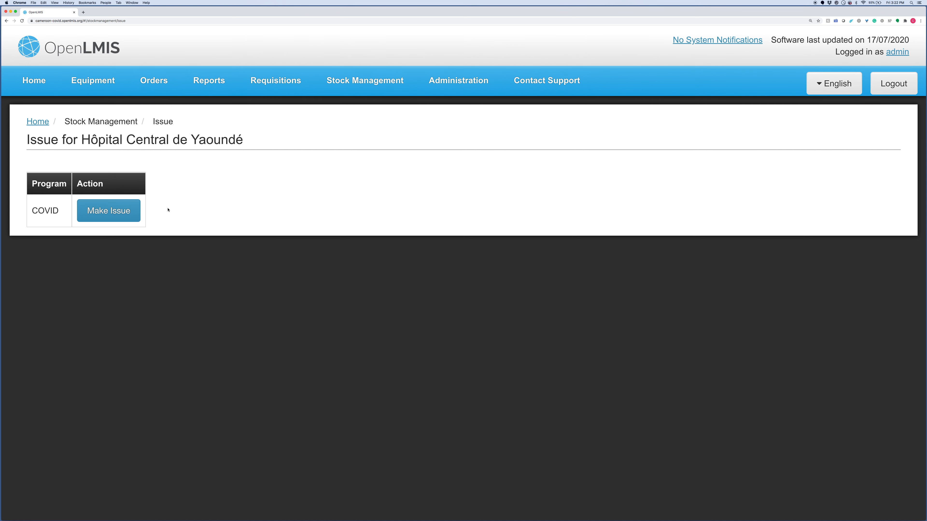
{"action": "left_click", "coordinate": [123, 219]}
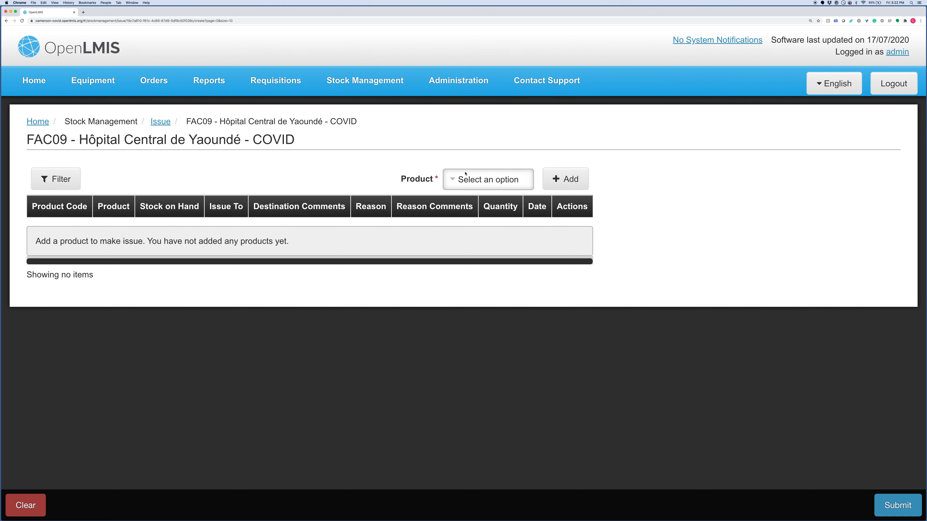
{"action": "left_click", "coordinate": [457, 185]}
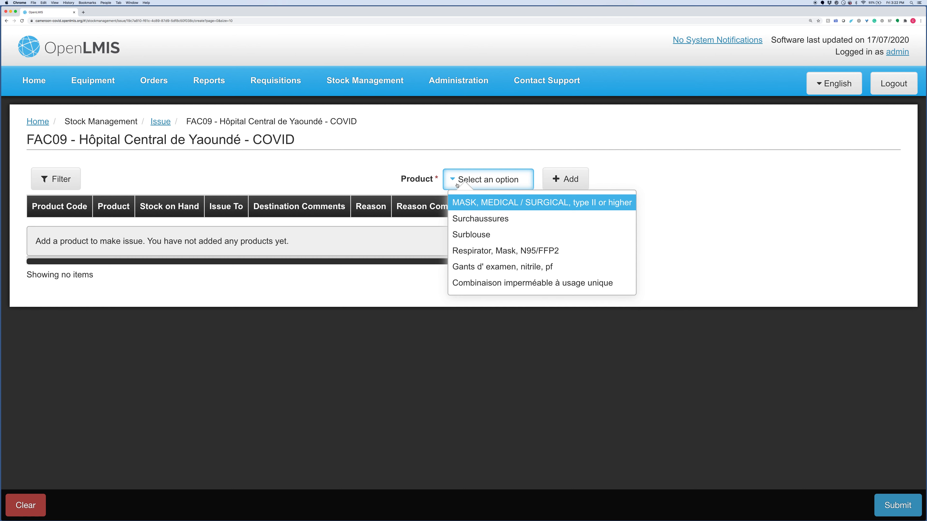
{"action": "left_click", "coordinate": [488, 207]}
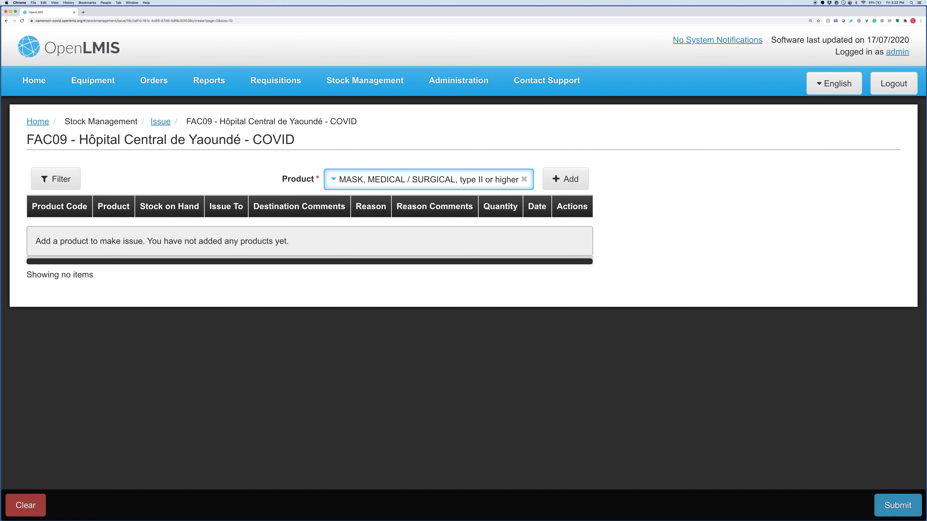
{"action": "left_click", "coordinate": [560, 185]}
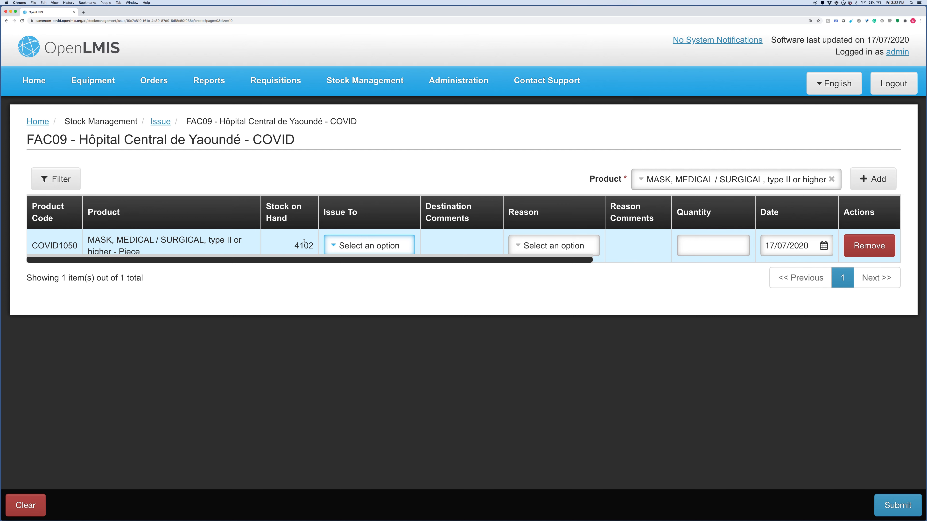
- Issue the surgical masks to Hôpital Jamot de Yaoundé, reason Issue, quantity 500
{"action": "left_click", "coordinate": [358, 246]}
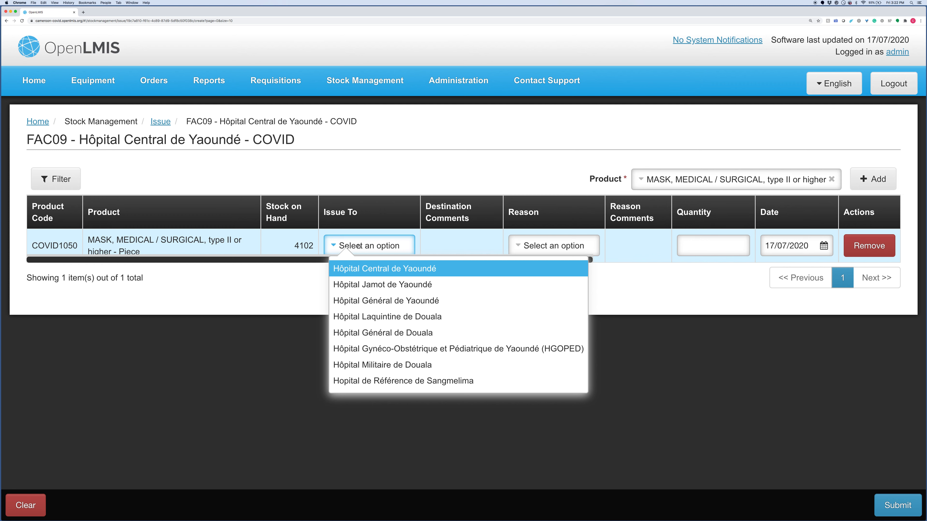
{"action": "left_click", "coordinate": [372, 285]}
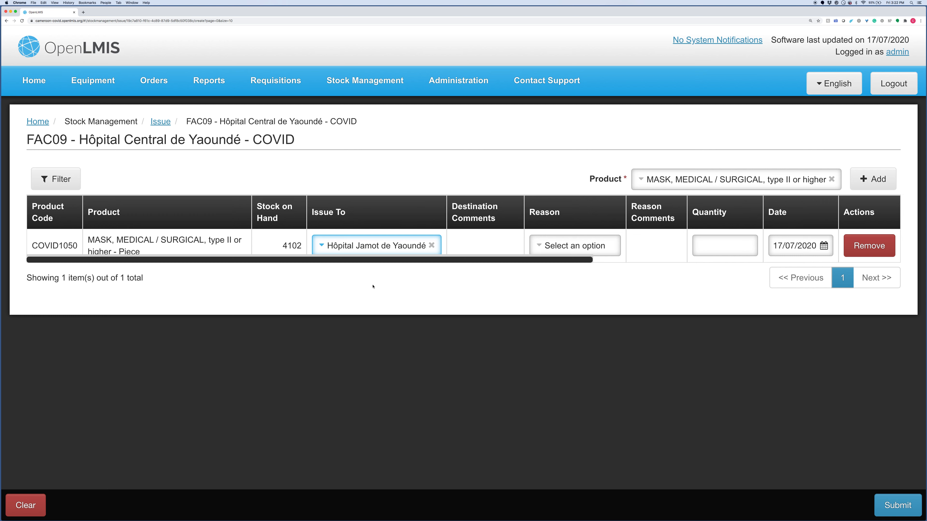
{"action": "left_click", "coordinate": [562, 250]}
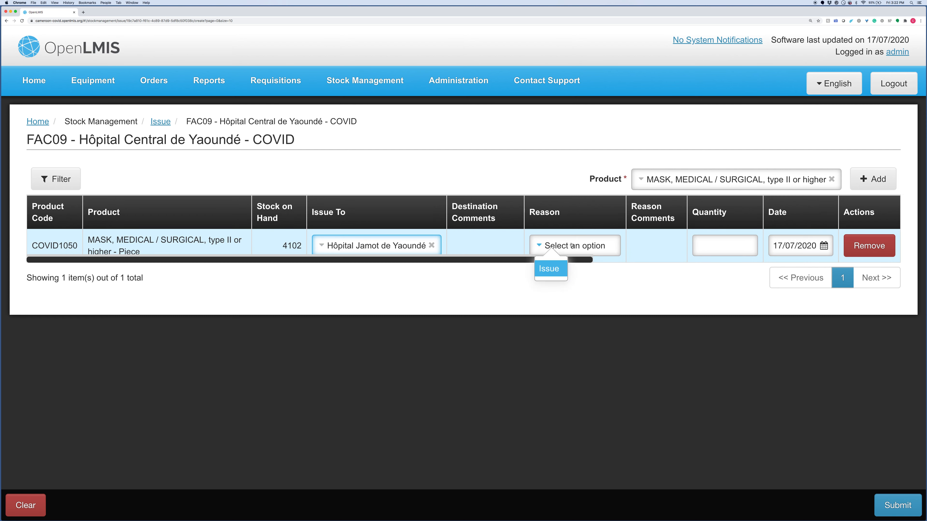
{"action": "left_click", "coordinate": [552, 269]}
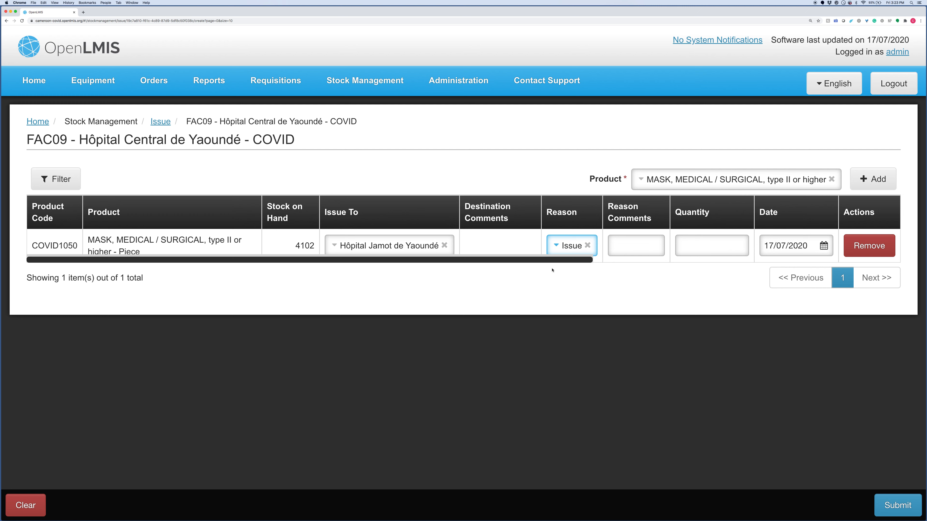
{"action": "left_click", "coordinate": [637, 246]}
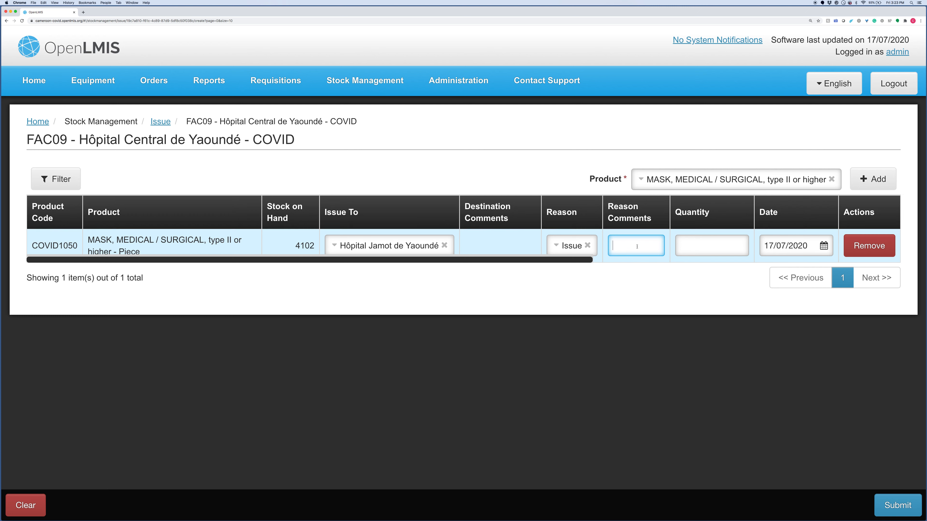
{"action": "left_click", "coordinate": [710, 245]}
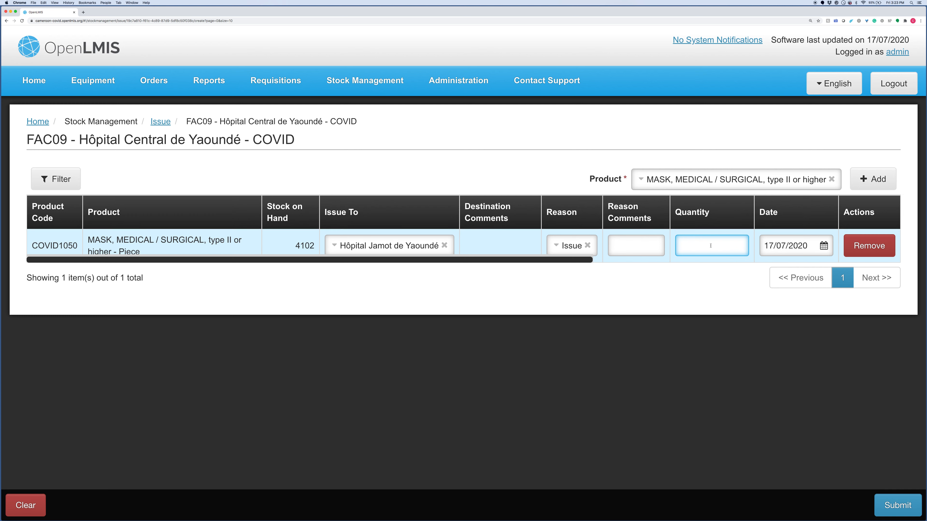
{"action": "type", "text": "500"}
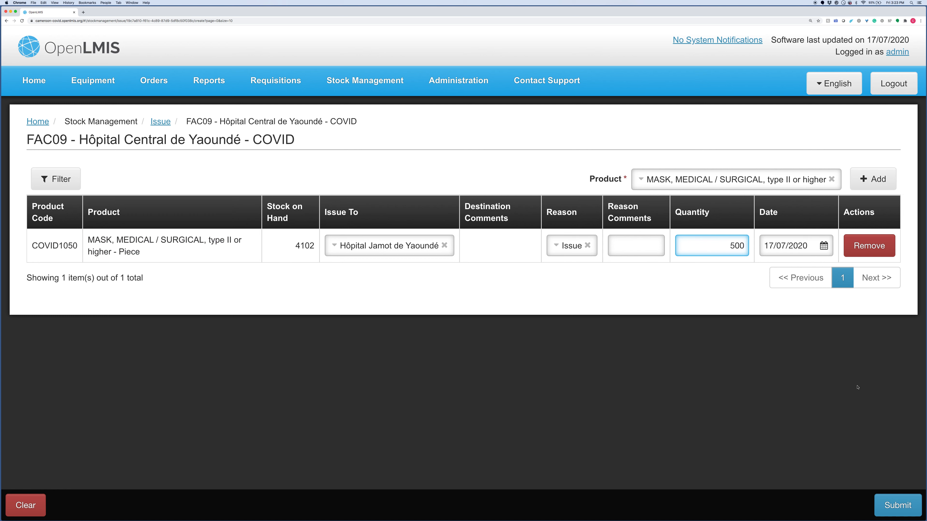
- Submit and confirm the 500-mask issue, leaving COVID1050 stock at 3602
{"action": "left_click", "coordinate": [904, 511]}
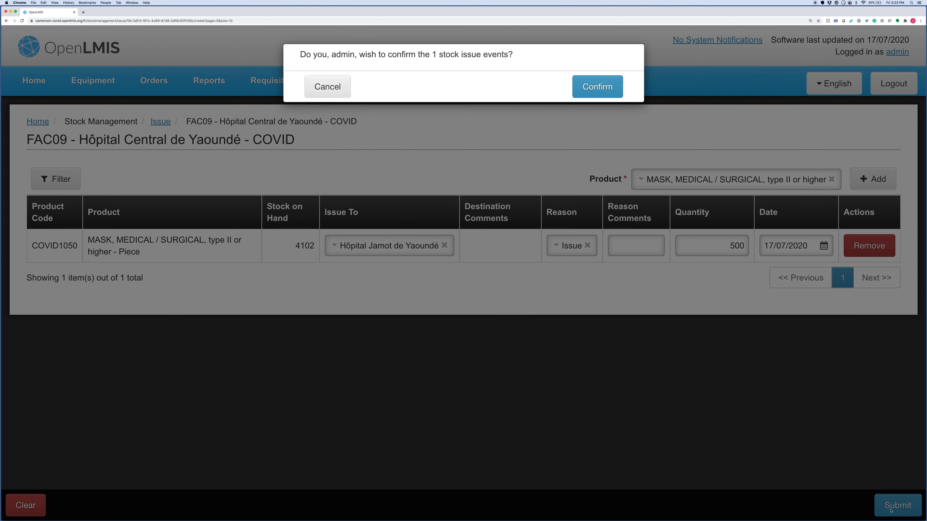
{"action": "left_click", "coordinate": [601, 87]}
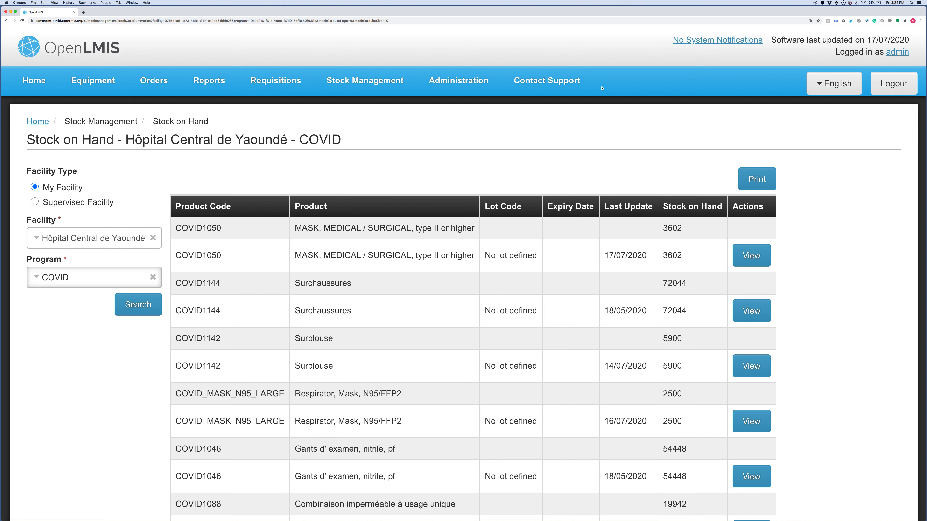
- Check the COVID1050 bin card for the 17/07/2020 issue of 500 to Hôpital Jamot
{"action": "left_click", "coordinate": [750, 260]}
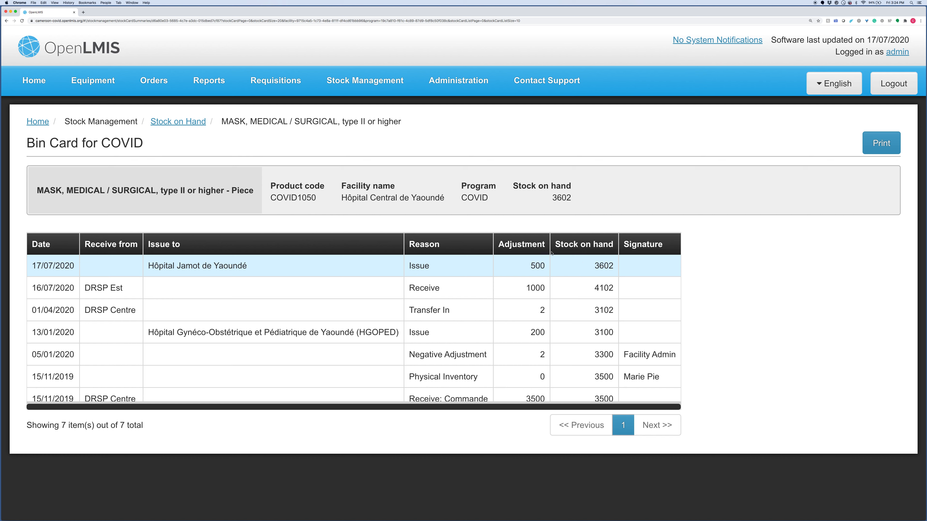
{"action": "left_click", "coordinate": [367, 87]}
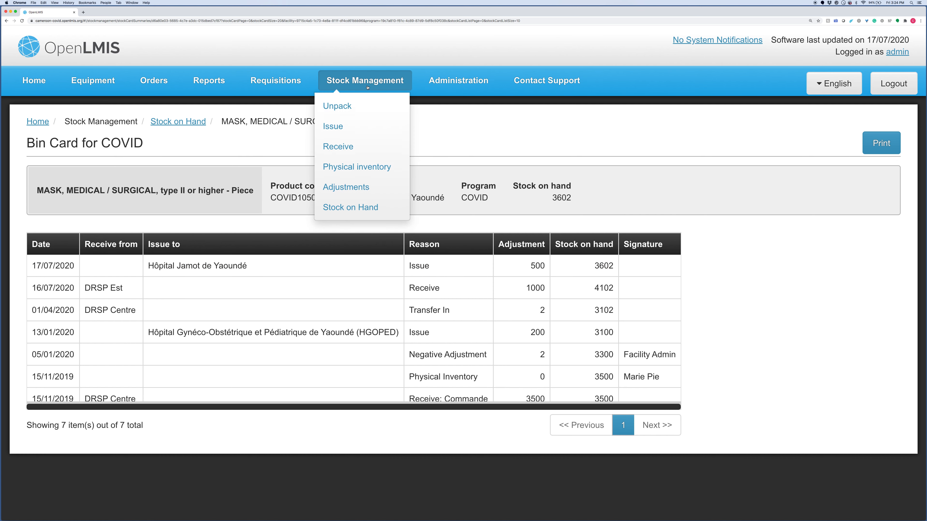
- Go to Adjustments and start a new COVID adjustment for Hôpital Central de Yaoundé
{"action": "left_click", "coordinate": [345, 186]}
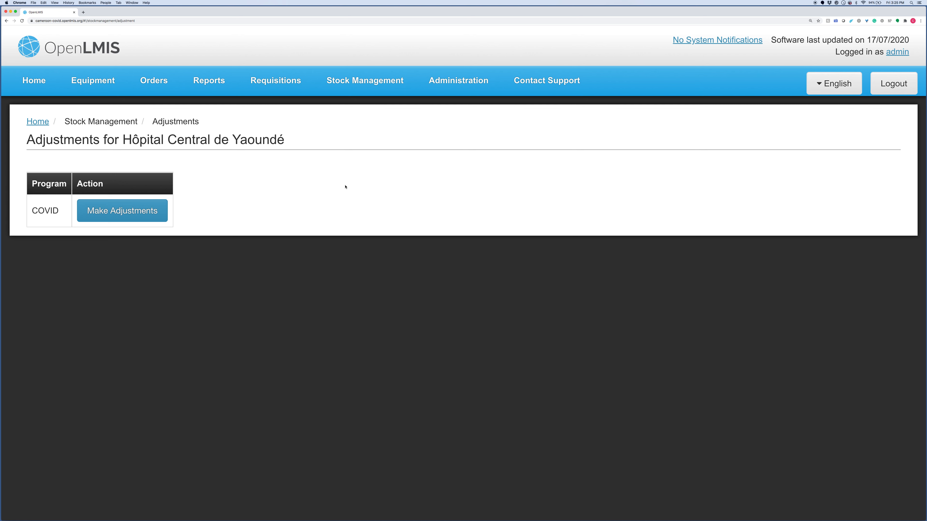
{"action": "left_click", "coordinate": [367, 81]}
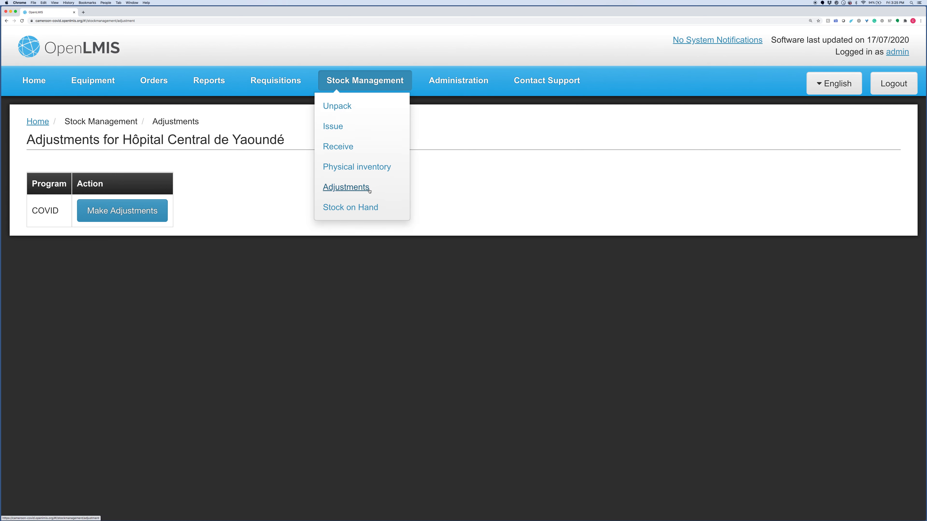
{"action": "left_click", "coordinate": [261, 178]}
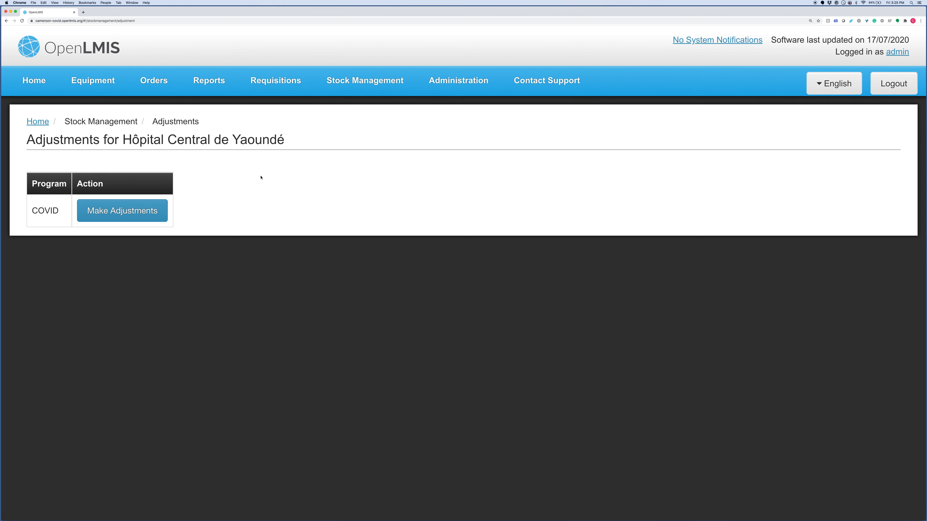
{"action": "left_click", "coordinate": [140, 218]}
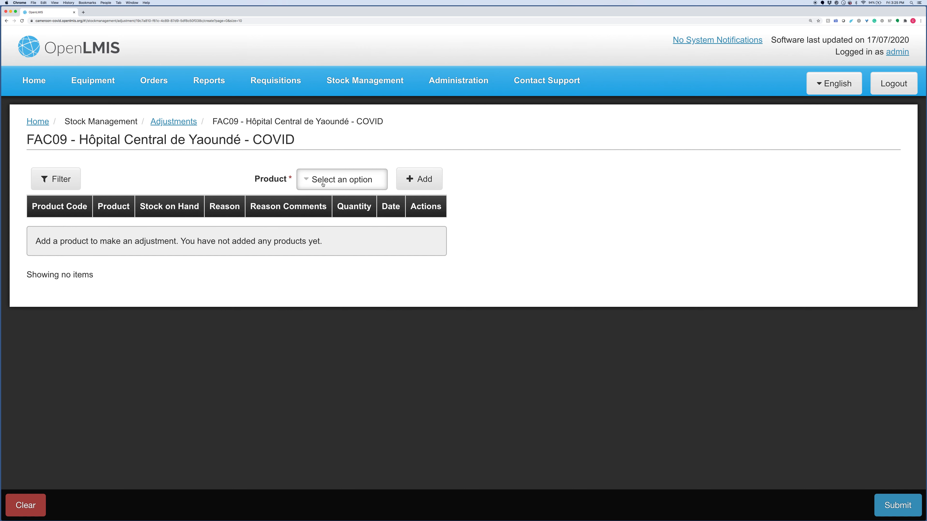
- Add the MASK, MEDICAL / SURGICAL product (COVID1050, 3602 on hand) to the adjustment
{"action": "left_click", "coordinate": [309, 180]}
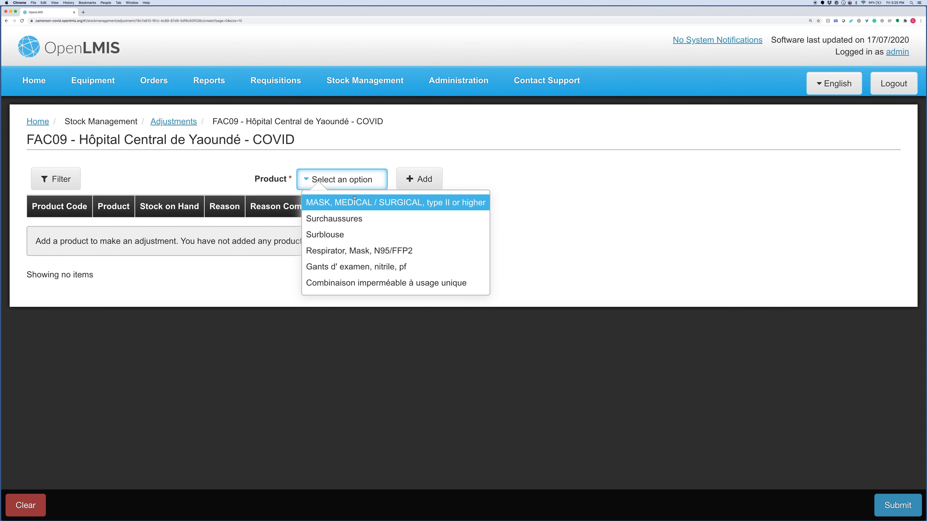
{"action": "left_click", "coordinate": [345, 205]}
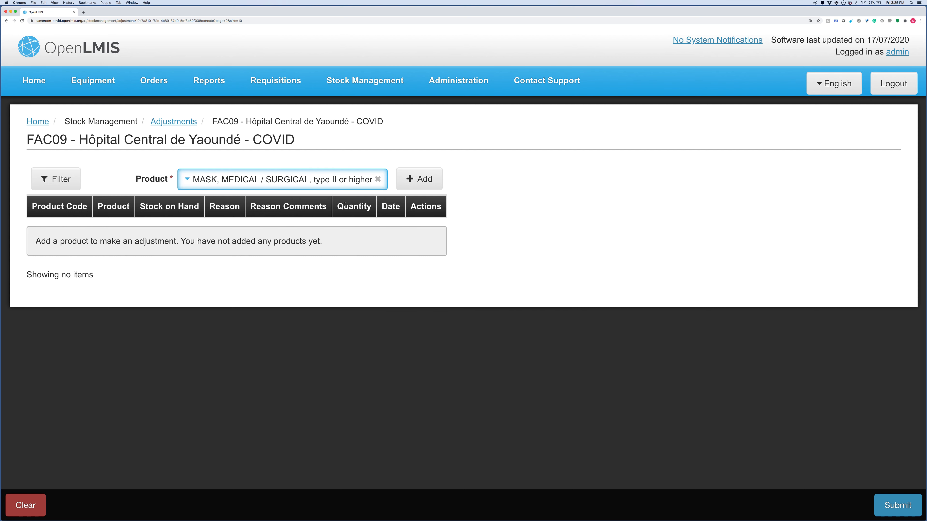
{"action": "left_click", "coordinate": [419, 182]}
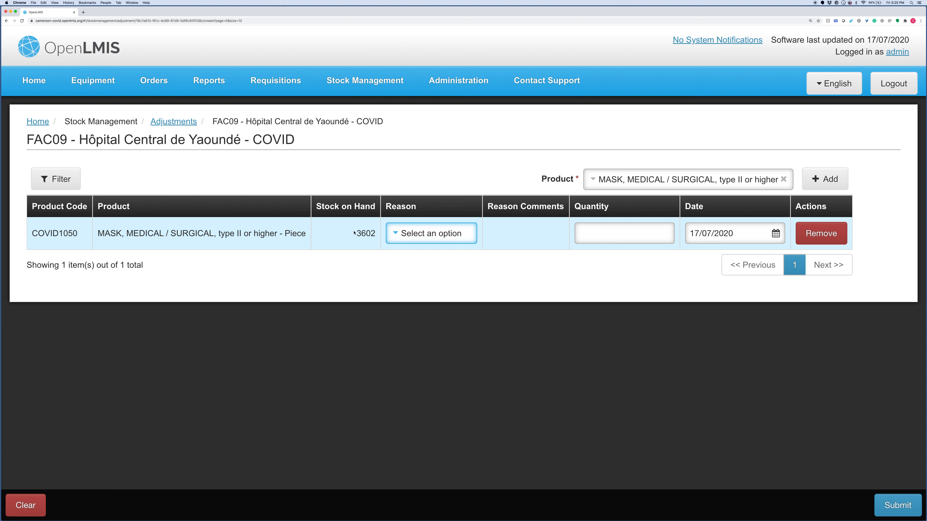
- Fill the surgical mask row with reason Damaged, comment 'torn' and quantity 10
{"action": "left_click", "coordinate": [427, 235]}
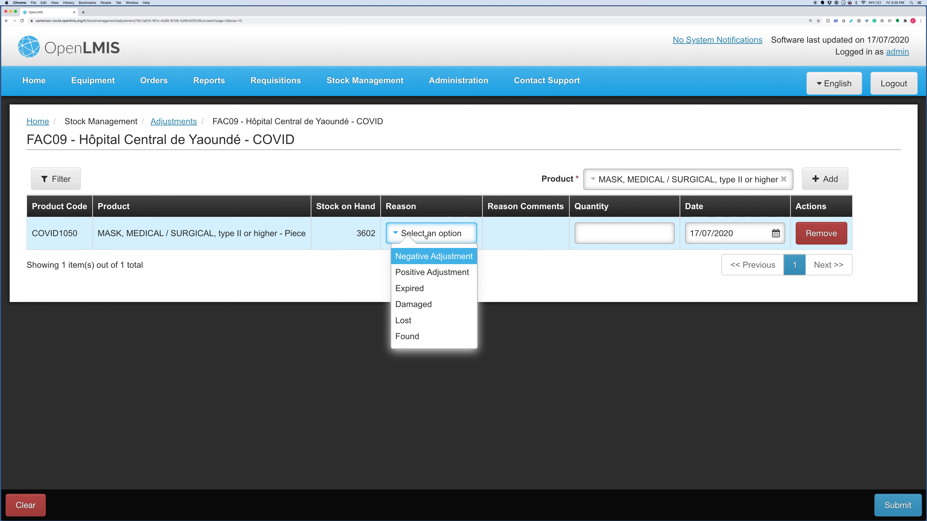
{"action": "left_click", "coordinate": [408, 305]}
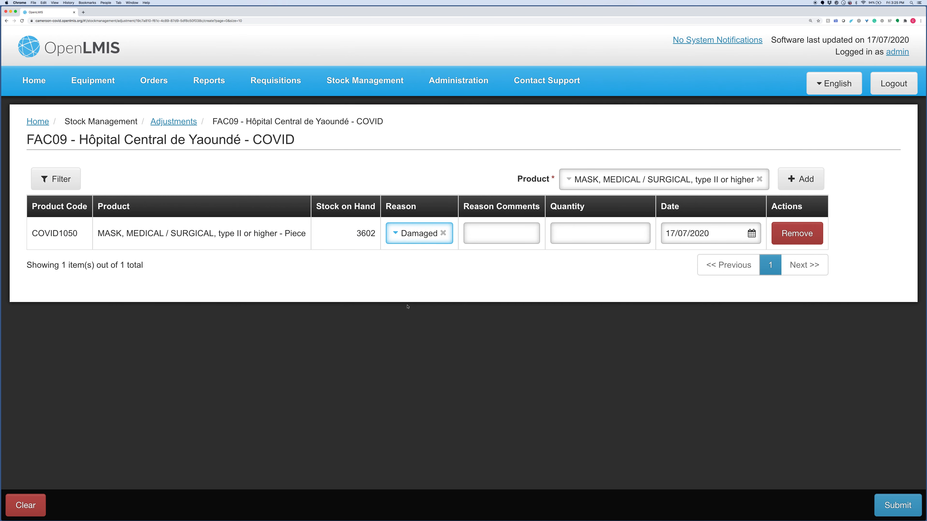
{"action": "left_click", "coordinate": [482, 234]}
{"action": "type", "text": "torn"}
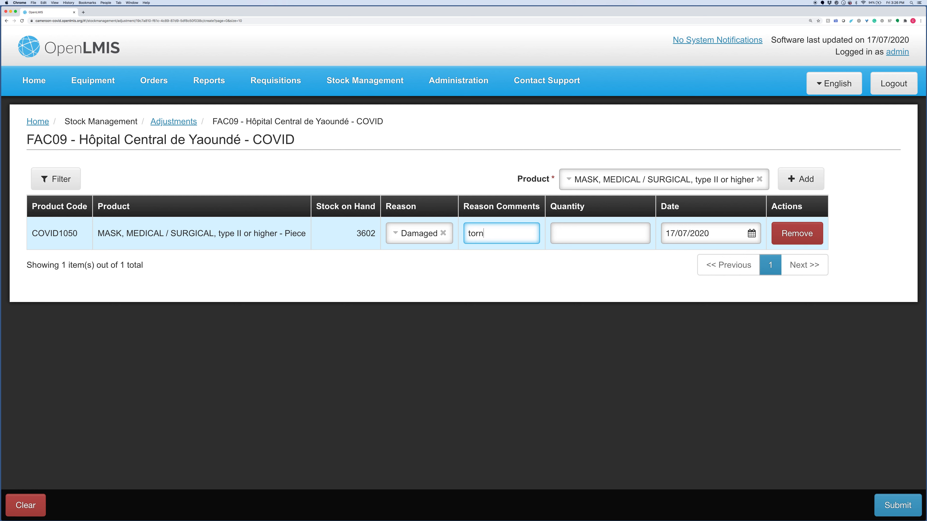
{"action": "left_click", "coordinate": [614, 230]}
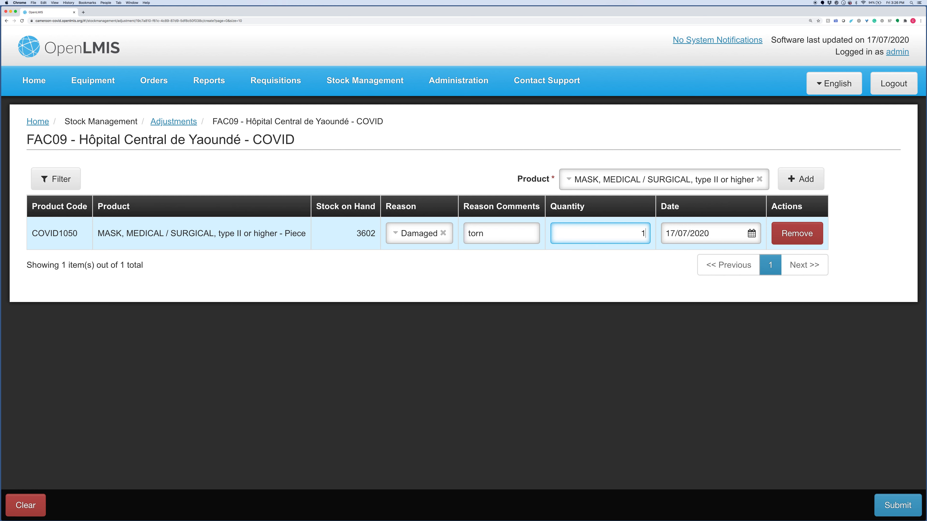
{"action": "type", "text": "10"}
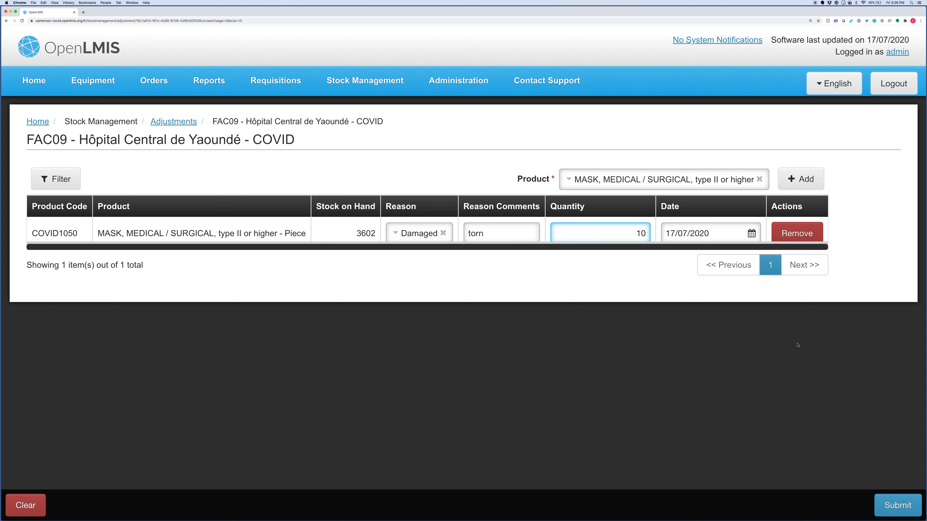
- Submit and confirm the single Damaged adjustment, leaving 3592 masks on hand
{"action": "left_click", "coordinate": [890, 505]}
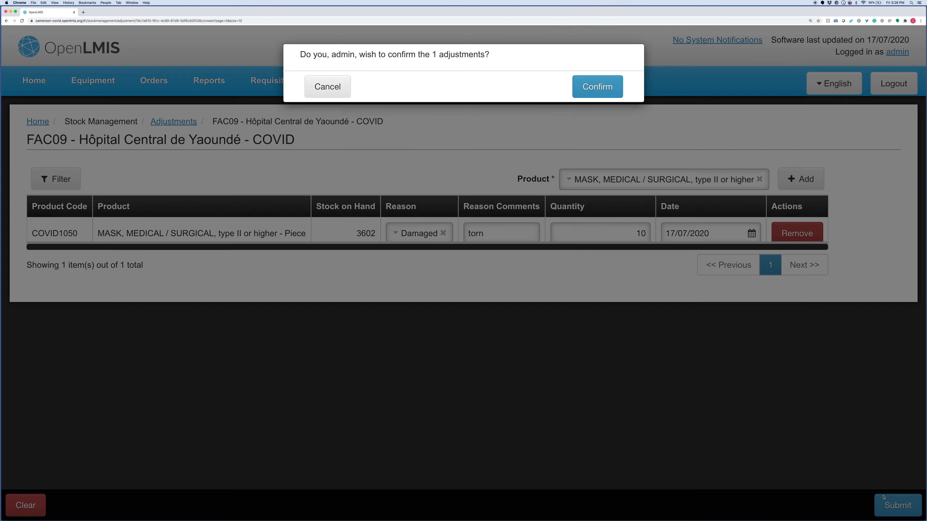
{"action": "left_click", "coordinate": [607, 89]}
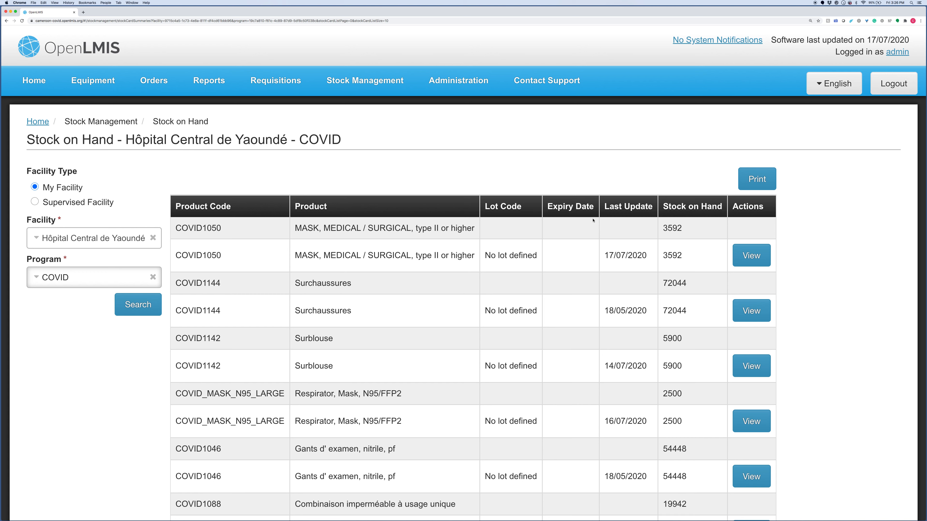
- View the COVID1050 bin card showing the 17/07/2020 'Damaged: torn' entry of 10
{"action": "left_click", "coordinate": [756, 257]}
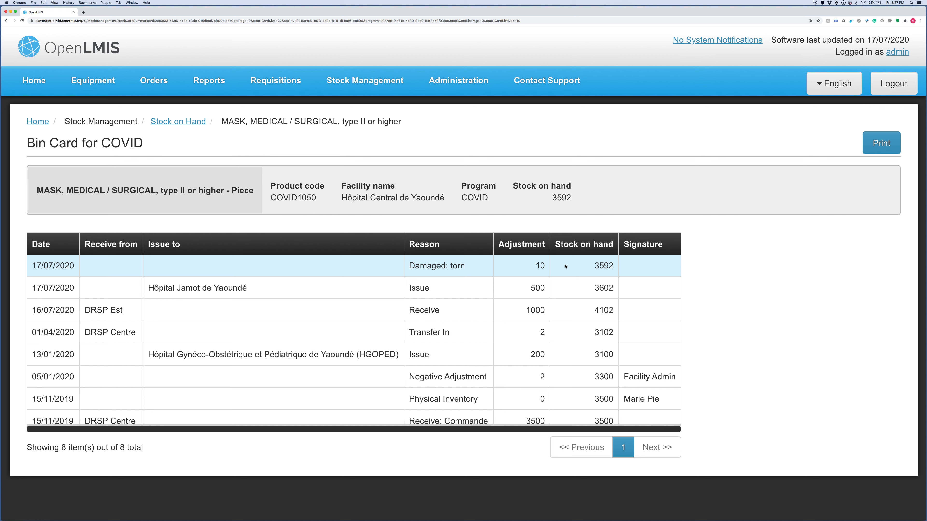
{"action": "left_click", "coordinate": [373, 86]}
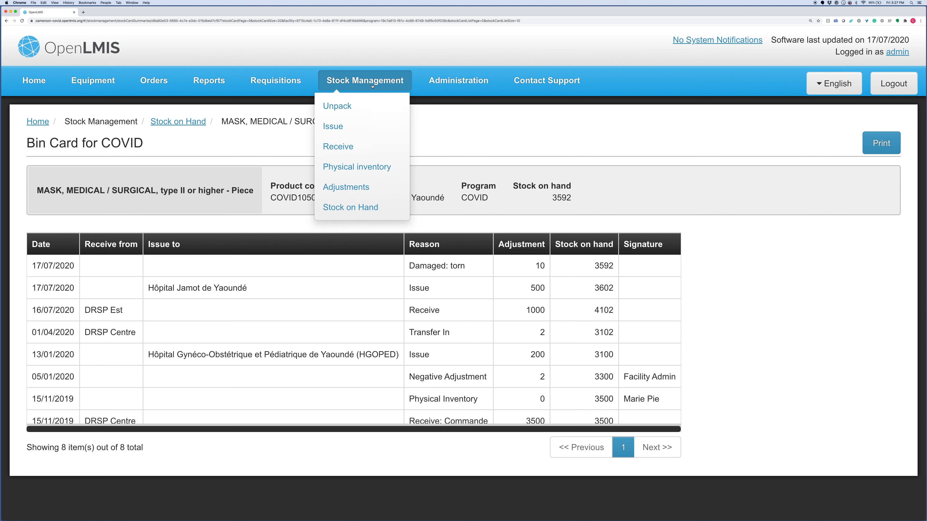
- Start the COVID physical inventory draft for FAC09 - Hôpital Central de Yaoundé, listing six products
{"action": "left_click", "coordinate": [361, 166]}
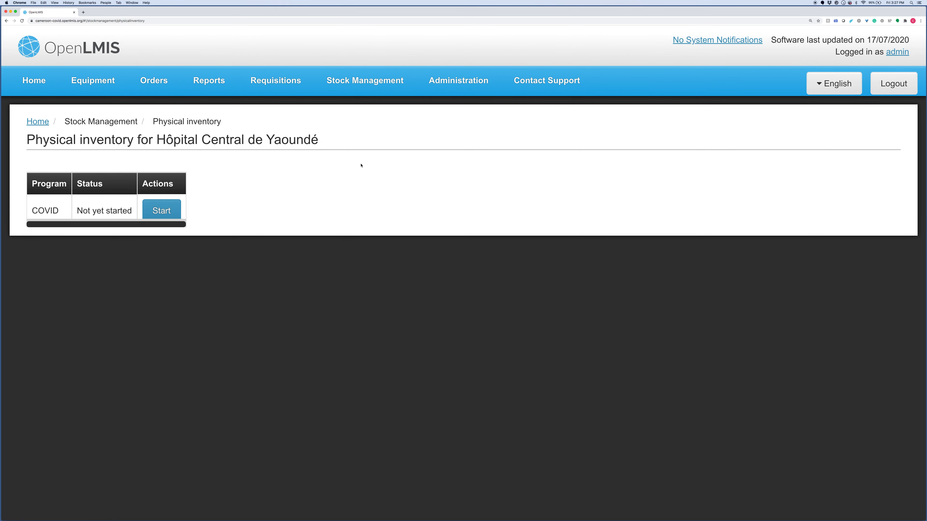
{"action": "left_click", "coordinate": [165, 213]}
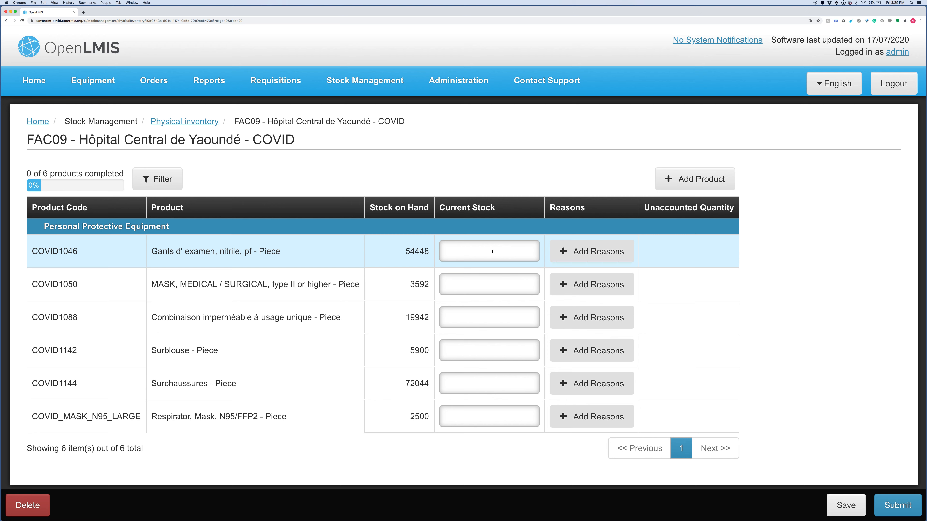
- Count 54448 gloves and 3092 masks, then open reasons for the mask's -500 difference
{"action": "type", "text": "5448"}
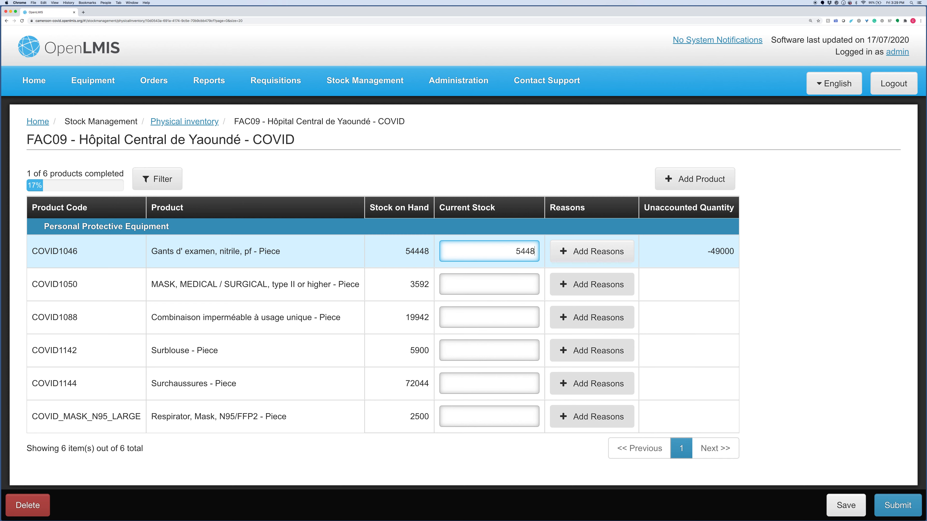
{"action": "type", "text": "4"}
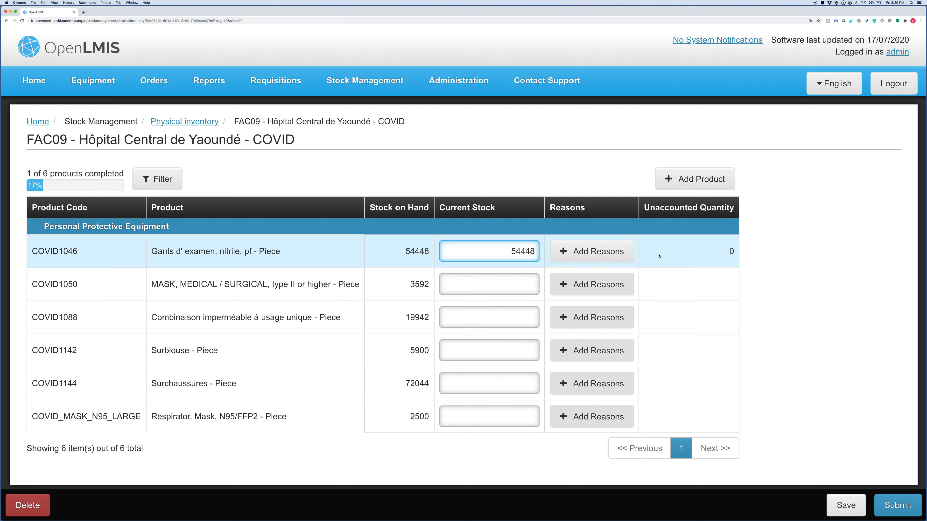
{"action": "left_click", "coordinate": [511, 280]}
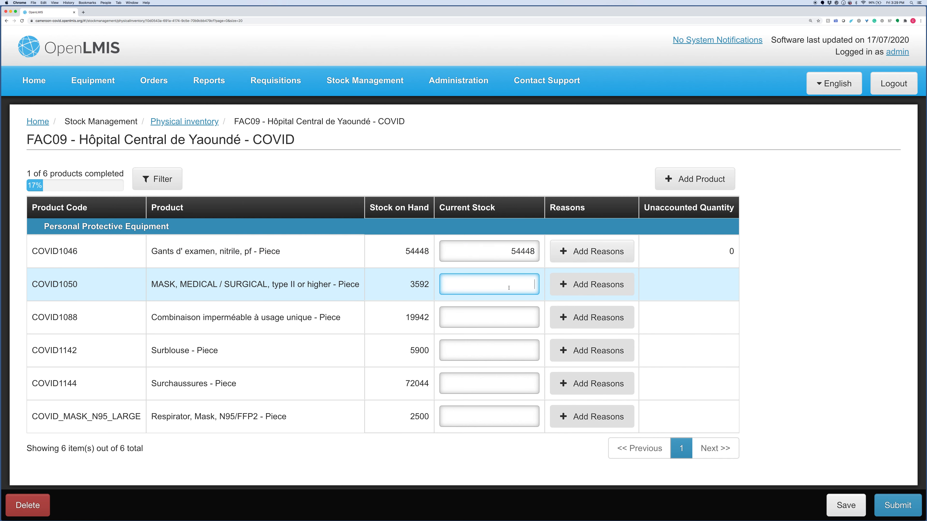
{"action": "type", "text": "3092"}
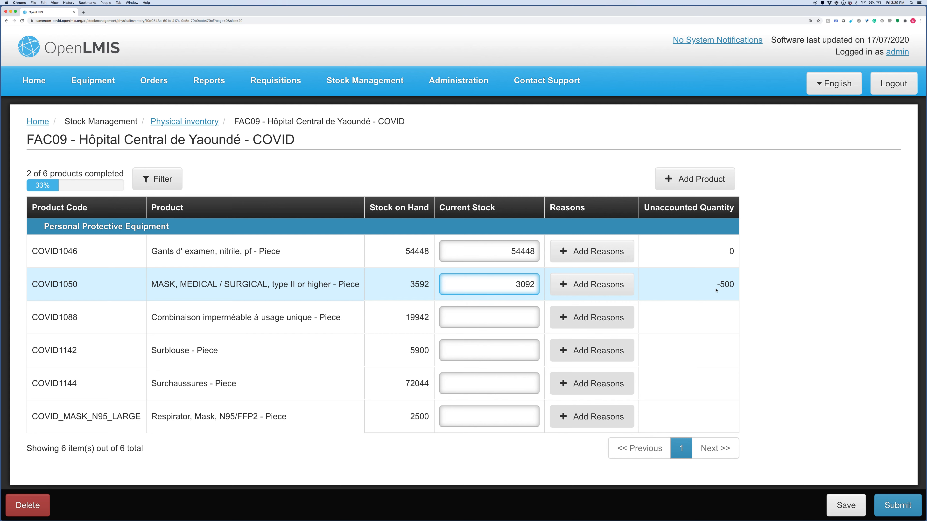
{"action": "left_click", "coordinate": [620, 290]}
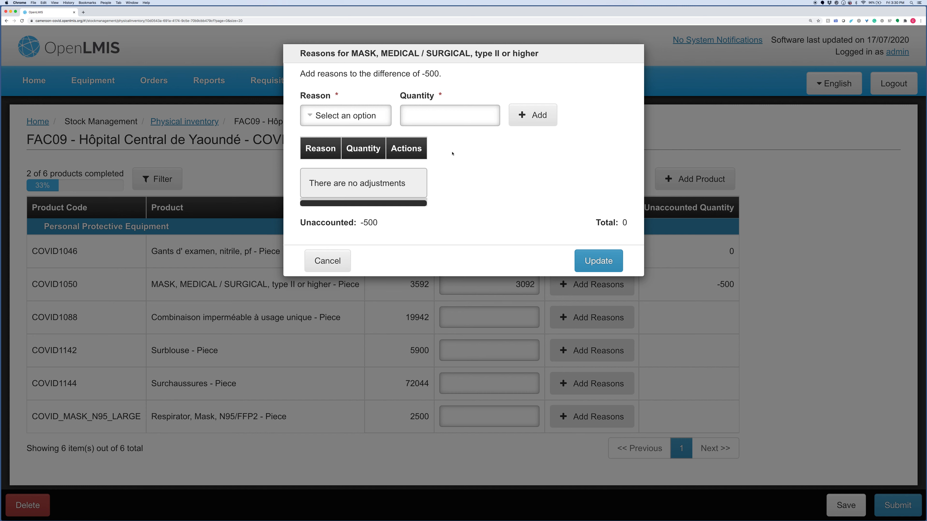
{"action": "left_click", "coordinate": [334, 117]}
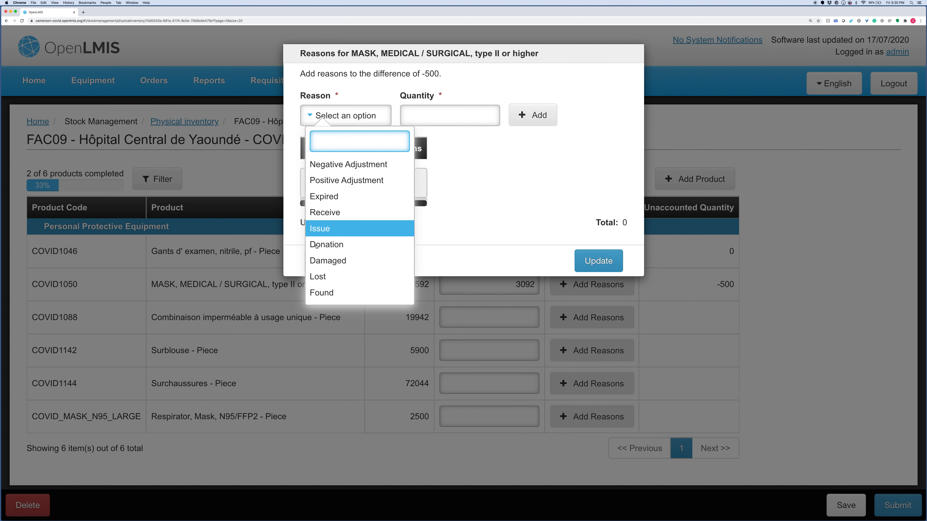
{"action": "left_click", "coordinate": [317, 233]}
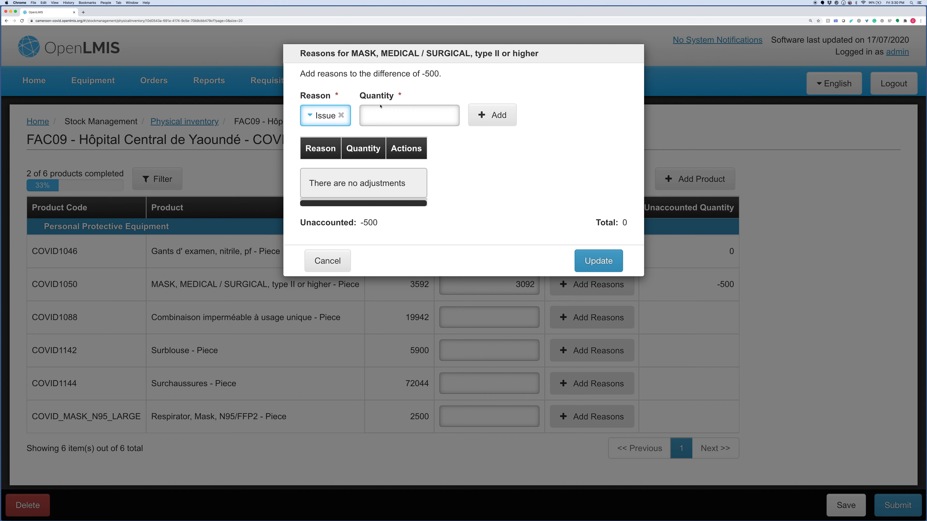
{"action": "left_click", "coordinate": [382, 113]}
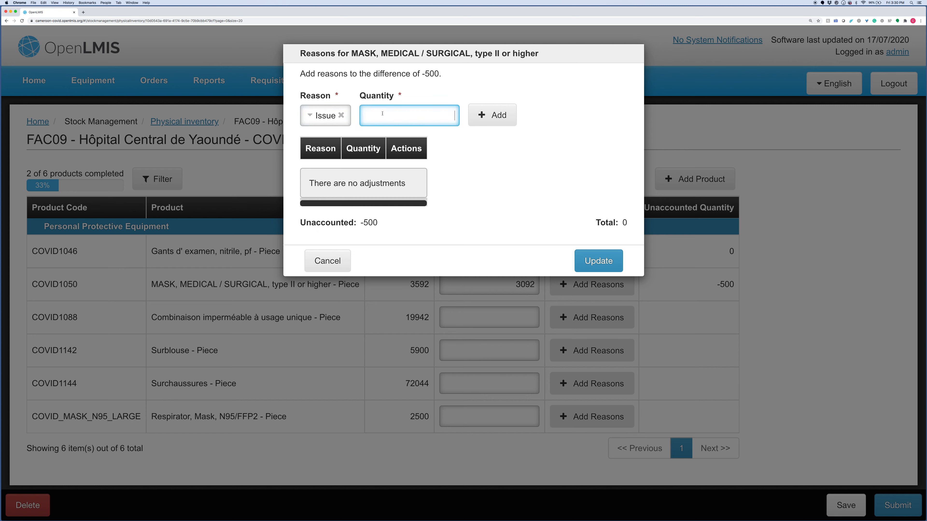
{"action": "type", "text": "500"}
{"action": "left_click", "coordinate": [505, 122]}
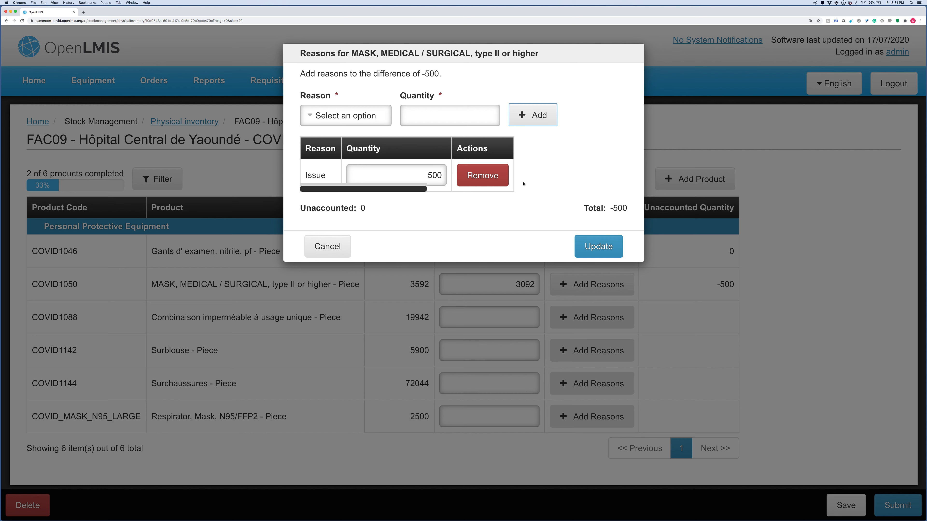
{"action": "left_click", "coordinate": [499, 178]}
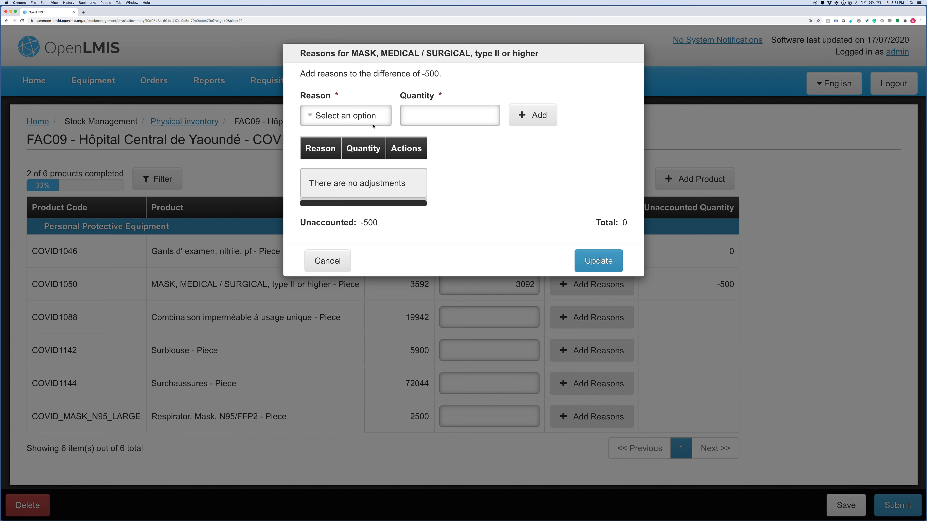
{"action": "left_click", "coordinate": [367, 117]}
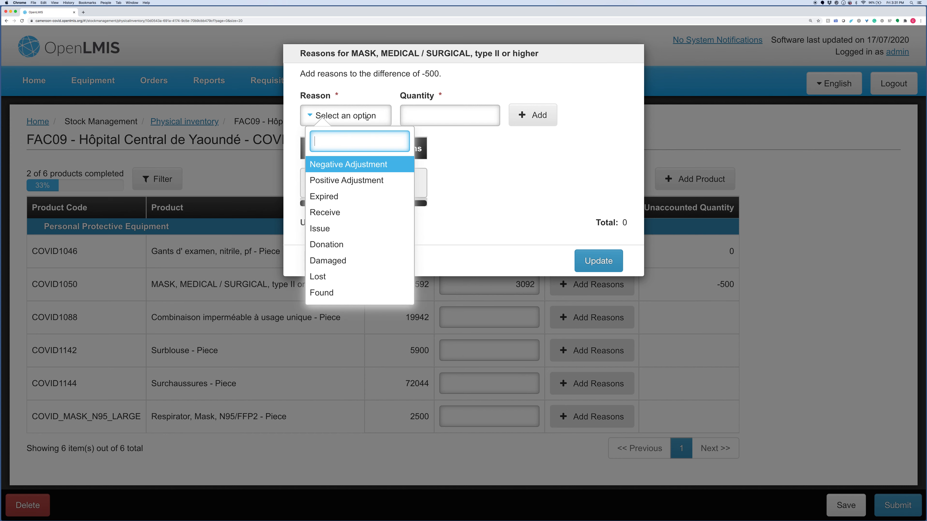
{"action": "left_click", "coordinate": [320, 229]}
{"action": "left_click", "coordinate": [421, 116]}
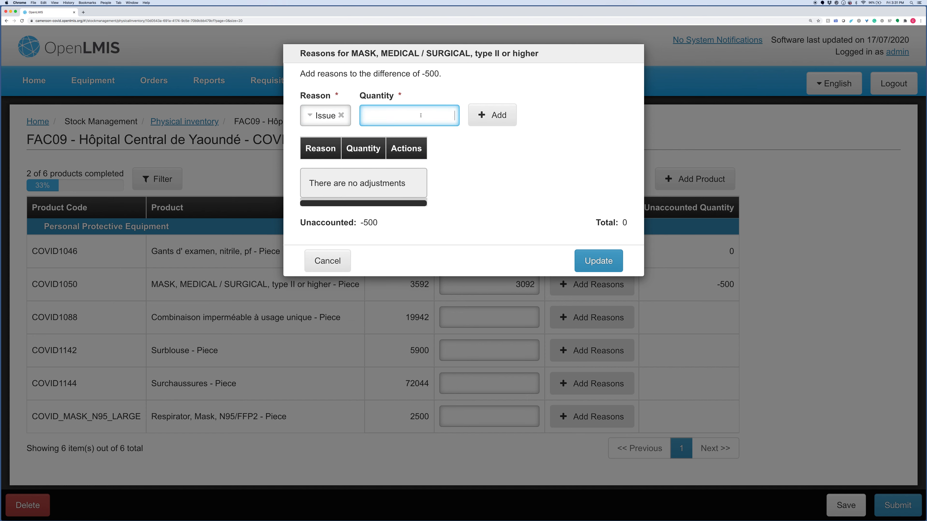
{"action": "type", "text": "250"}
{"action": "left_click", "coordinate": [495, 116]}
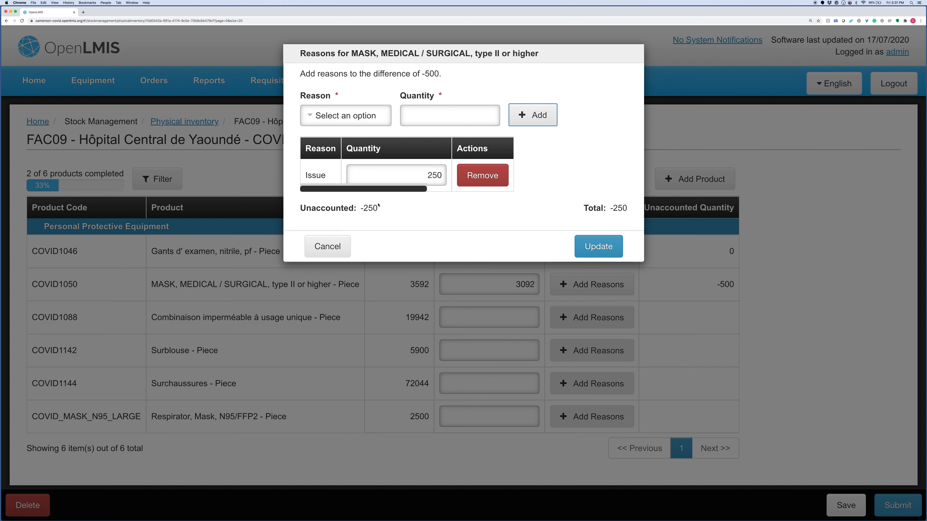
{"action": "left_click", "coordinate": [335, 124]}
{"action": "left_click", "coordinate": [322, 122]}
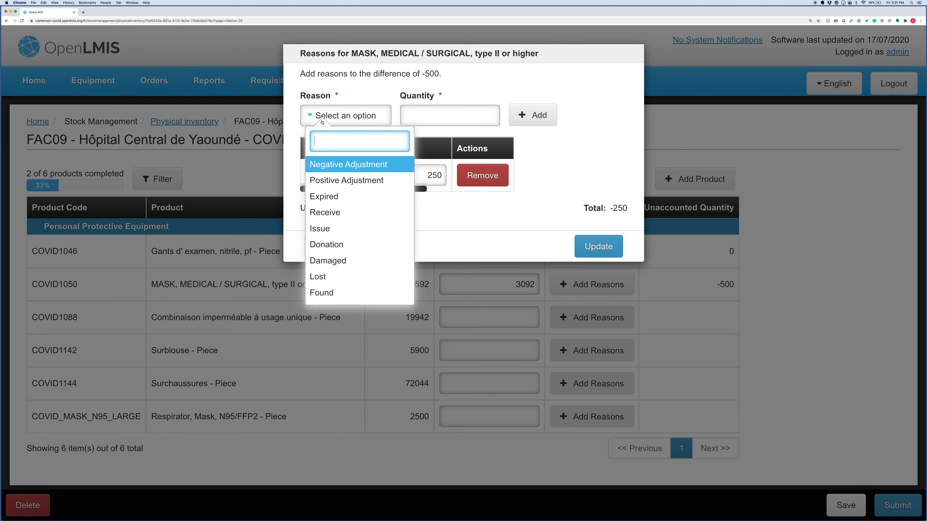
{"action": "left_click", "coordinate": [326, 165]}
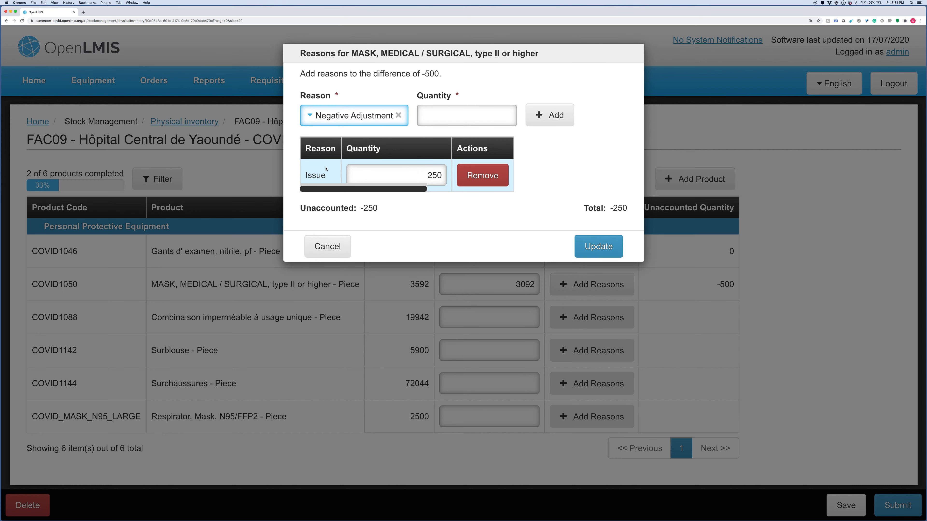
{"action": "left_click", "coordinate": [457, 113]}
{"action": "type", "text": "250"}
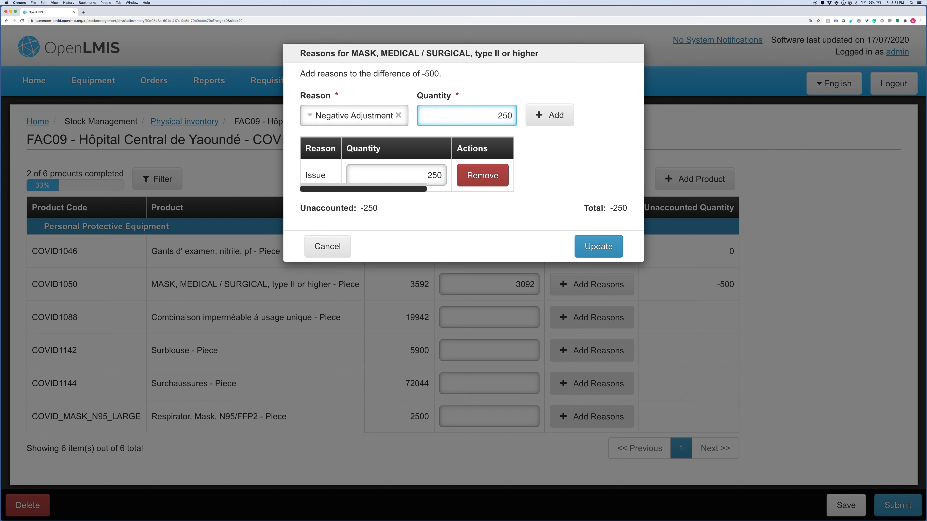
{"action": "left_click", "coordinate": [567, 125]}
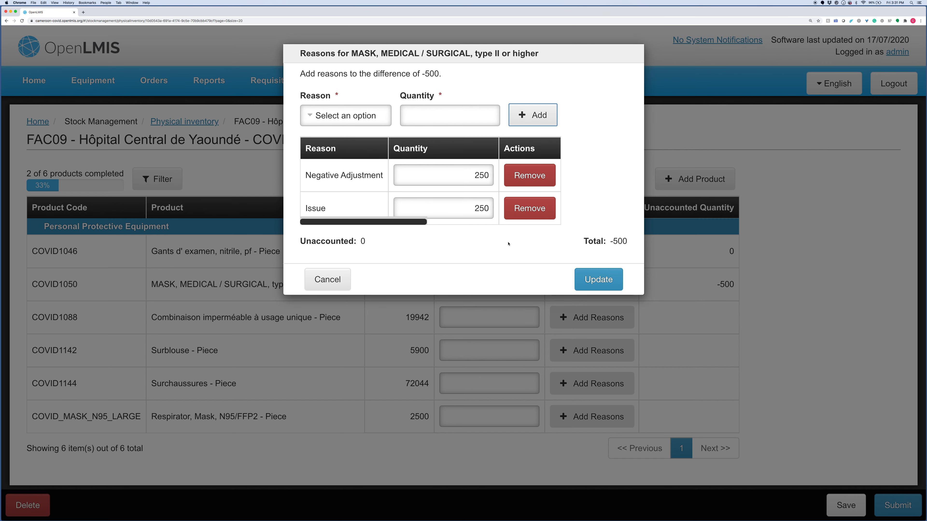
{"action": "left_click", "coordinate": [589, 281]}
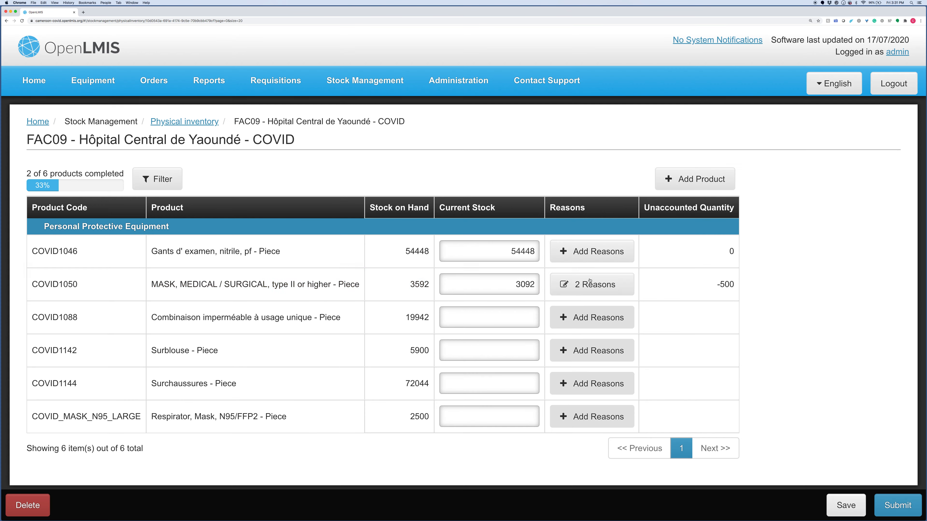
{"action": "mouse_move", "coordinate": [589, 280]}
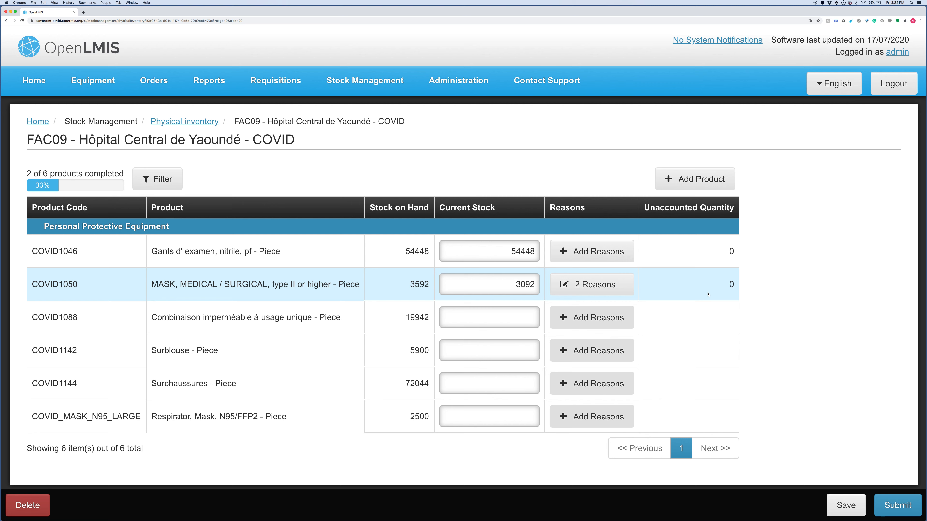
{"action": "mouse_move", "coordinate": [615, 286]}
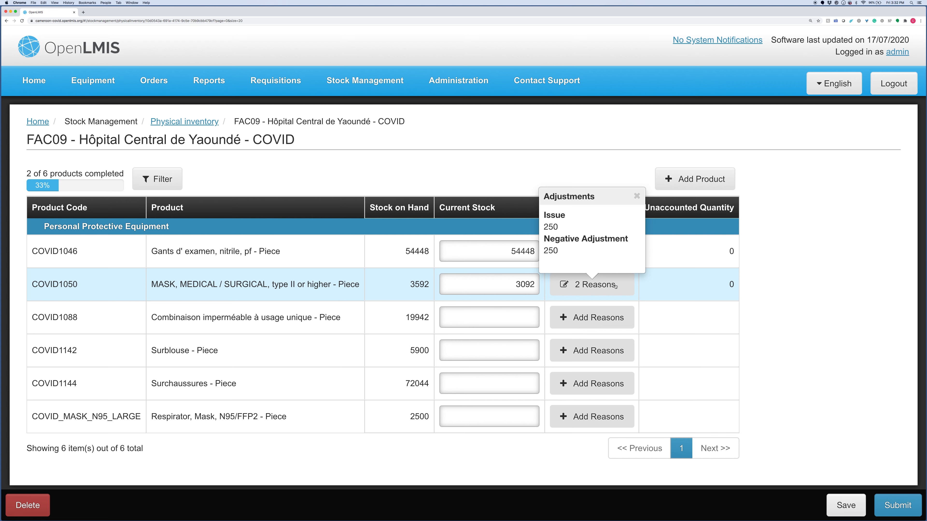
- Enter counts of 19942 (COVID1088), 5900 (COVID1142), 72044 (COVID1144) and 2500 (N95 respirators)
{"action": "left_click", "coordinate": [518, 316]}
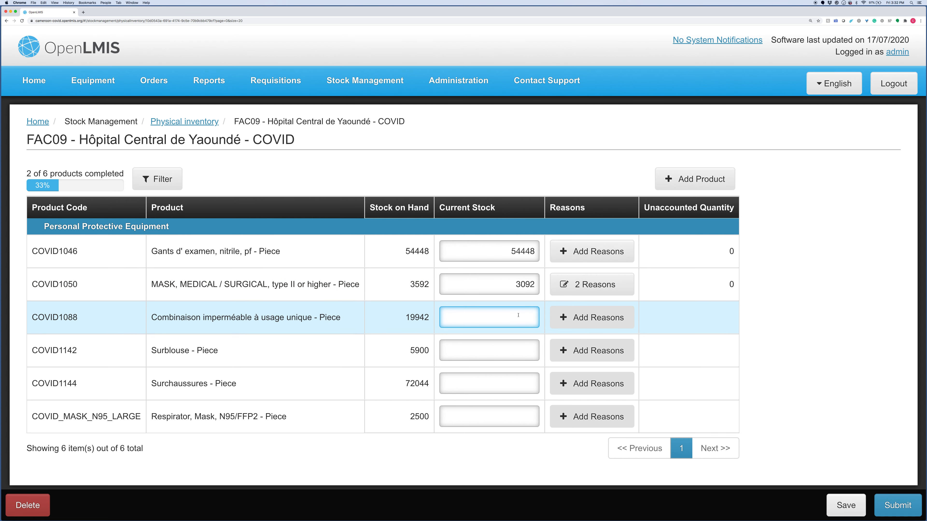
{"action": "type", "text": "199"}
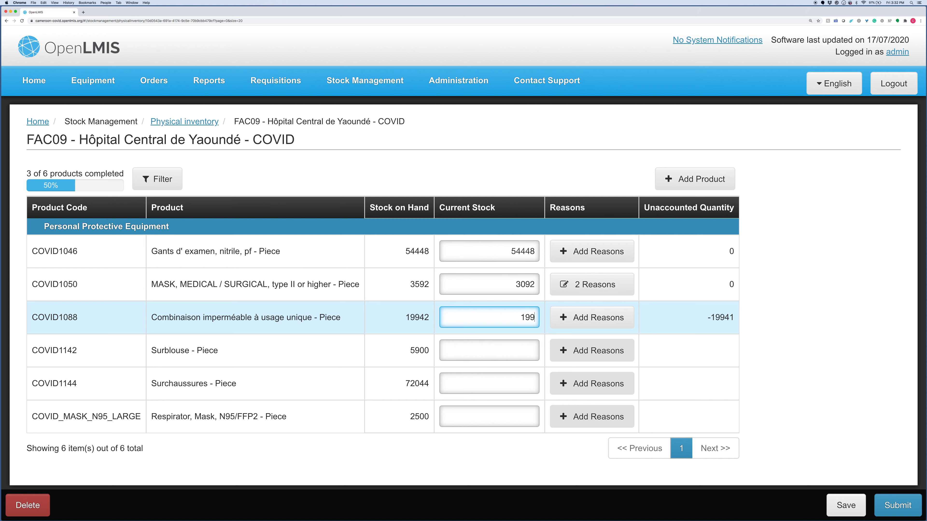
{"action": "type", "text": "422"}
{"action": "key", "text": "BackSpace"}
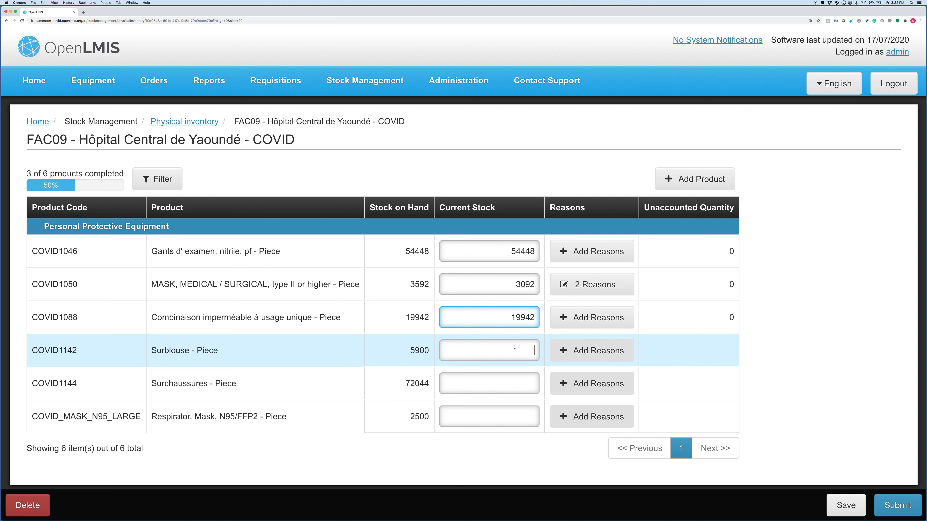
{"action": "left_click", "coordinate": [515, 347]}
{"action": "type", "text": "5900"}
{"action": "left_click", "coordinate": [508, 386]}
{"action": "type", "text": "722044"}
{"action": "key", "text": "BackSpace"}
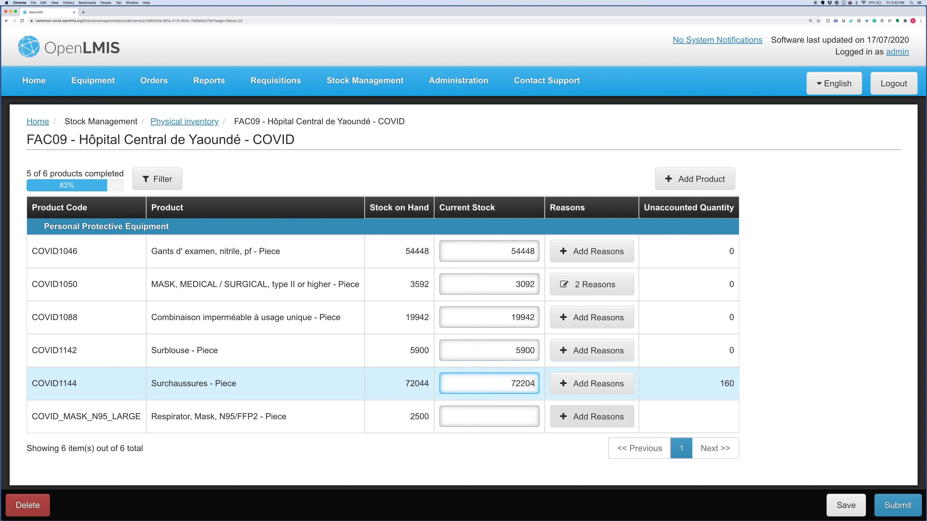
{"action": "key", "text": "BackSpace"}
{"action": "type", "text": "4"}
{"action": "left_click", "coordinate": [498, 414]}
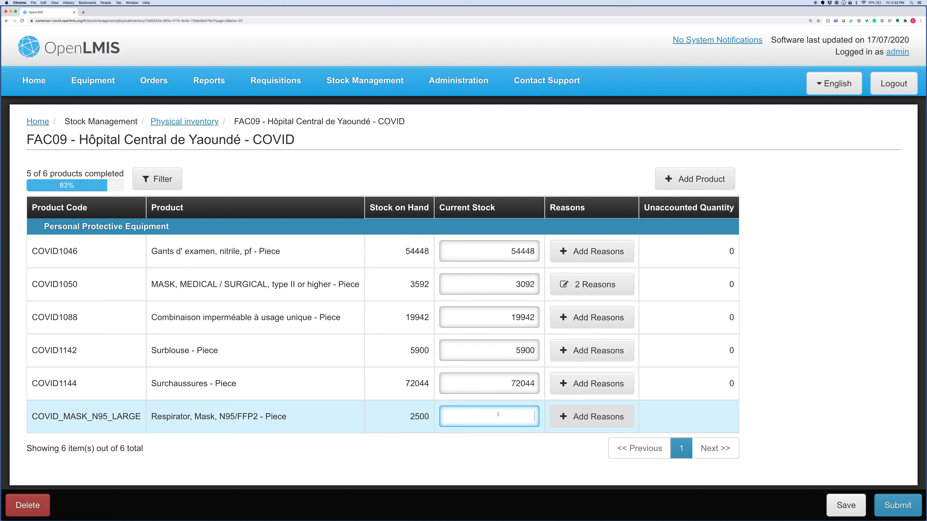
{"action": "type", "text": "2500"}
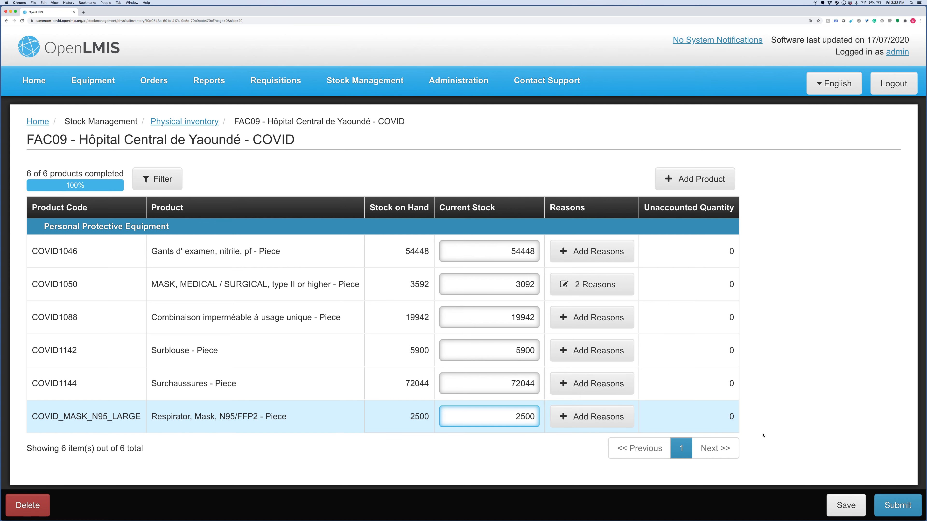
- Submit the inventory dated 17/07/2020, signed as 'Facility Admin'
{"action": "left_click", "coordinate": [891, 506]}
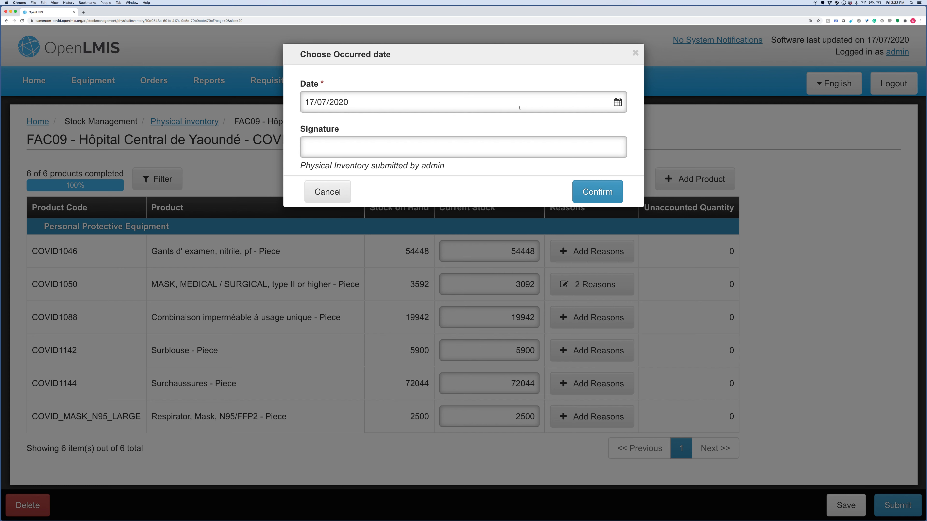
{"action": "left_click", "coordinate": [474, 151]}
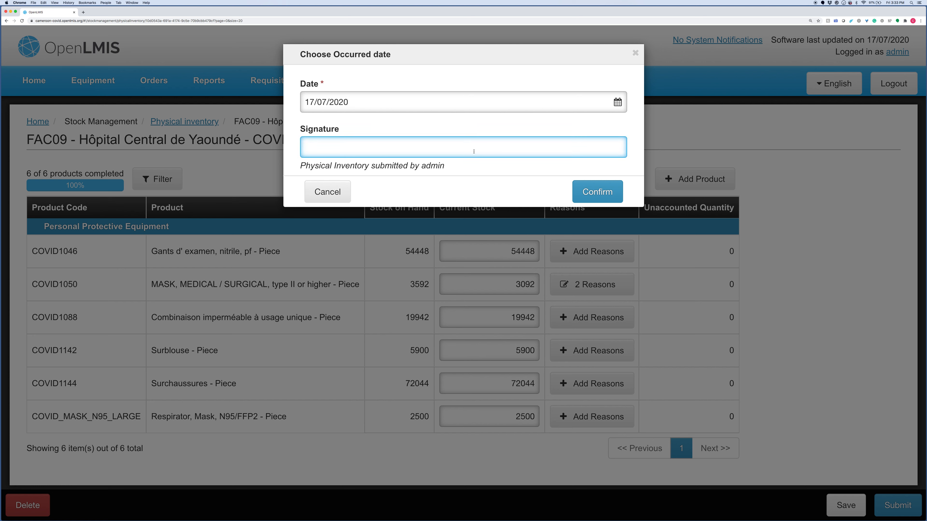
{"action": "type", "text": "Facility Admin"}
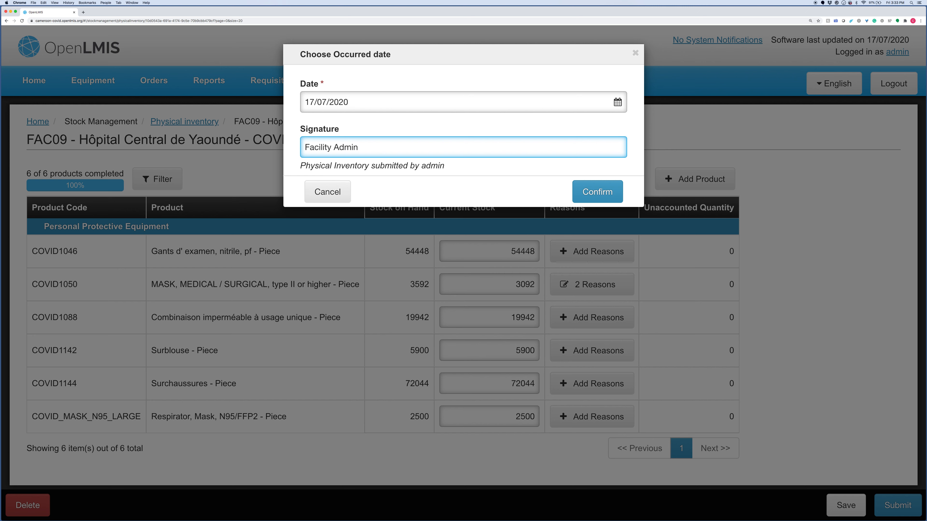
{"action": "left_click", "coordinate": [592, 193]}
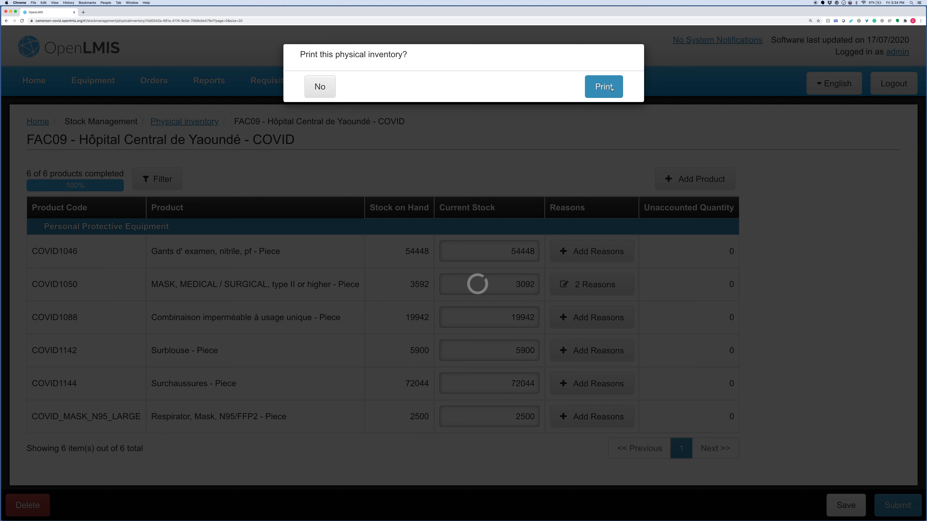
- Print the submitted inventory and read its product stock table in the PDF viewer
{"action": "left_click", "coordinate": [612, 88]}
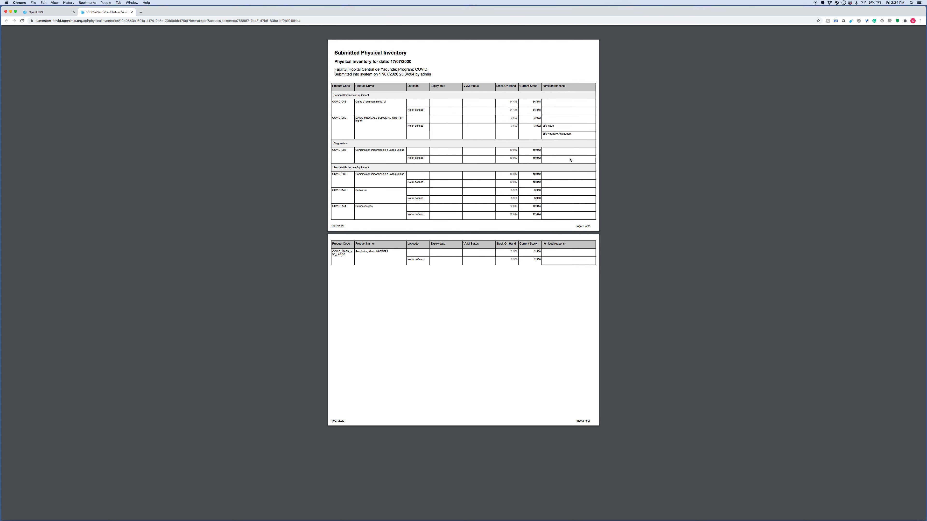
{"action": "scroll", "coordinate": [570, 159], "scroll_direction": "up", "scroll_amount": 3}
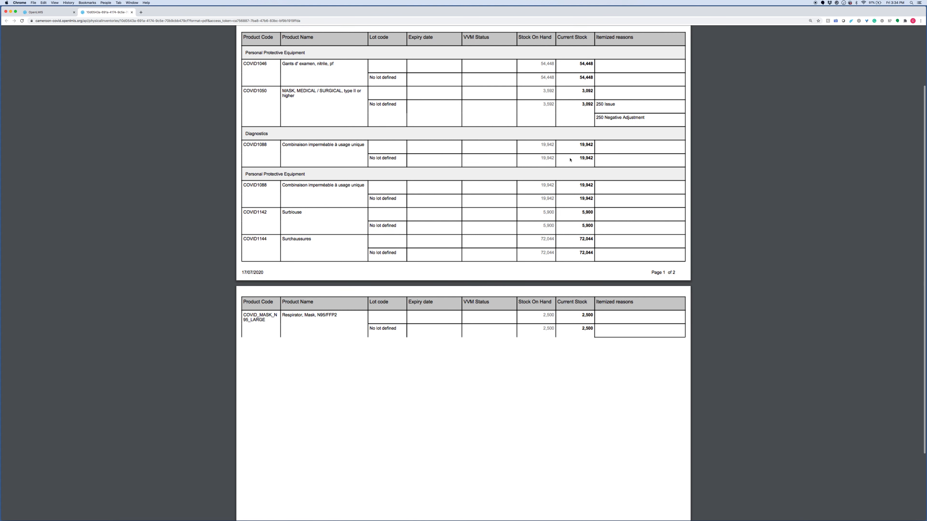
{"action": "scroll", "coordinate": [571, 159], "scroll_direction": "up", "scroll_amount": 5}
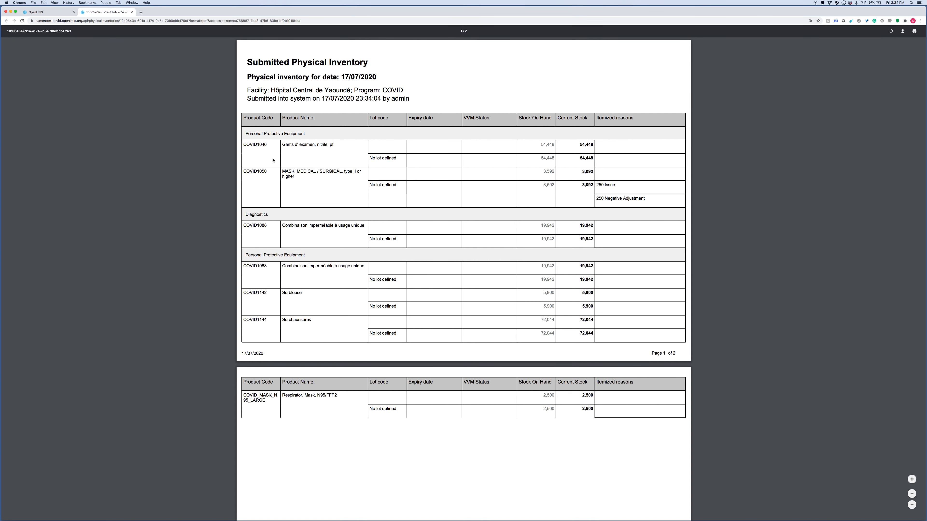
- Back in OpenLMIS, view the mask bin card with Issue 250 and Negative Adjustment 250 entries
{"action": "left_click", "coordinate": [48, 13]}
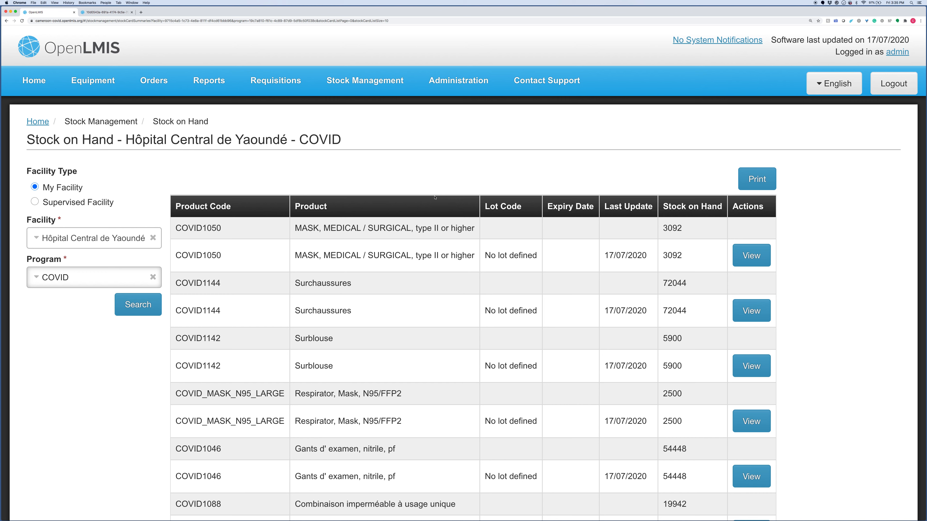
{"action": "left_click", "coordinate": [746, 259]}
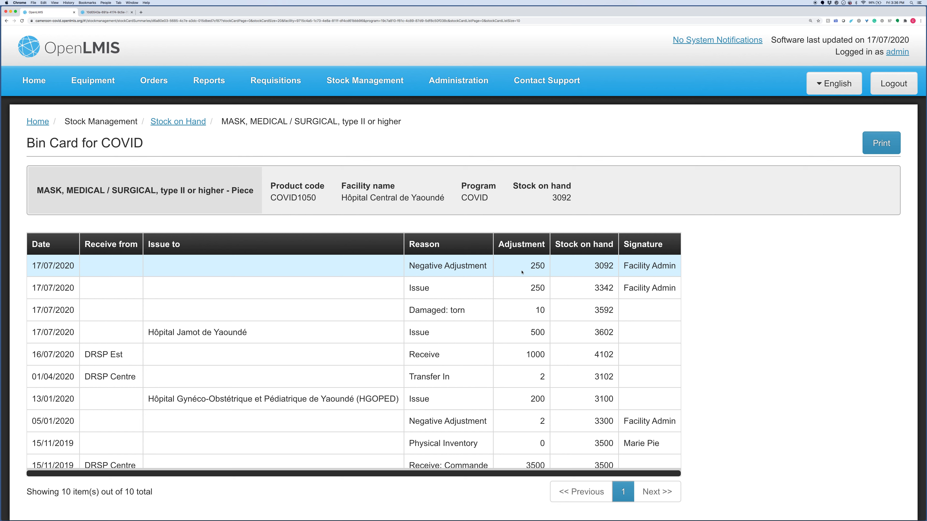
- Print the surgical mask bin card as a Stock Card Report PDF
{"action": "left_click", "coordinate": [873, 142]}
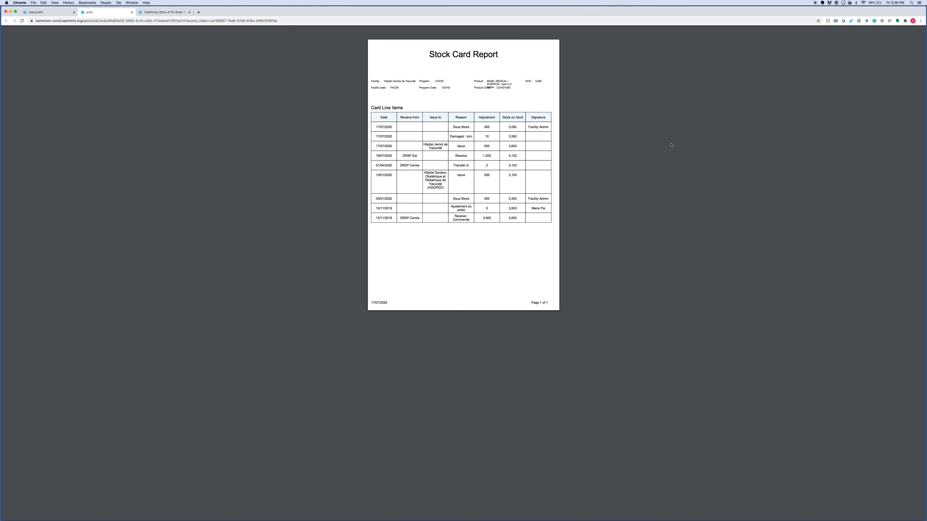
- Zoom in to read the surgical mask Stock Card Report, then return to the OpenLMIS bin card
{"action": "key", "text": "super+equal"}
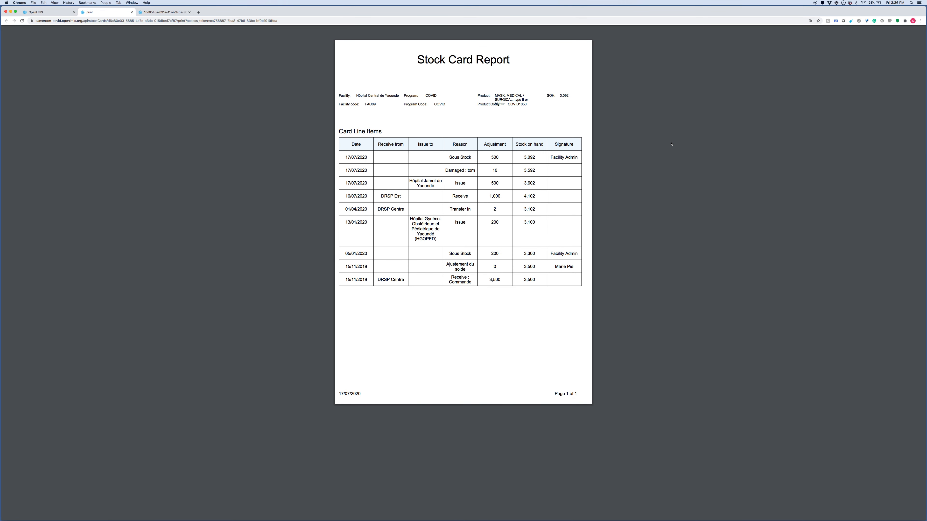
{"action": "scroll", "coordinate": [671, 144], "scroll_direction": "up", "scroll_amount": 1}
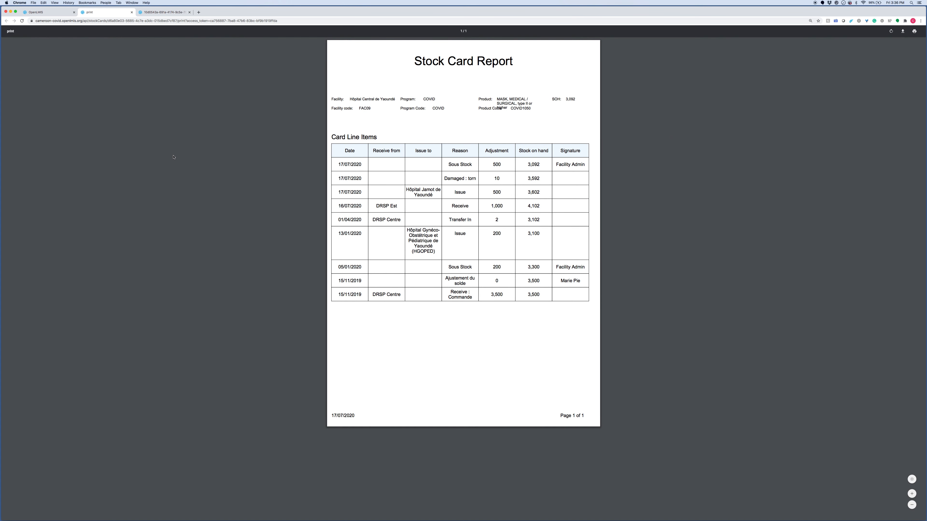
{"action": "left_click", "coordinate": [46, 13]}
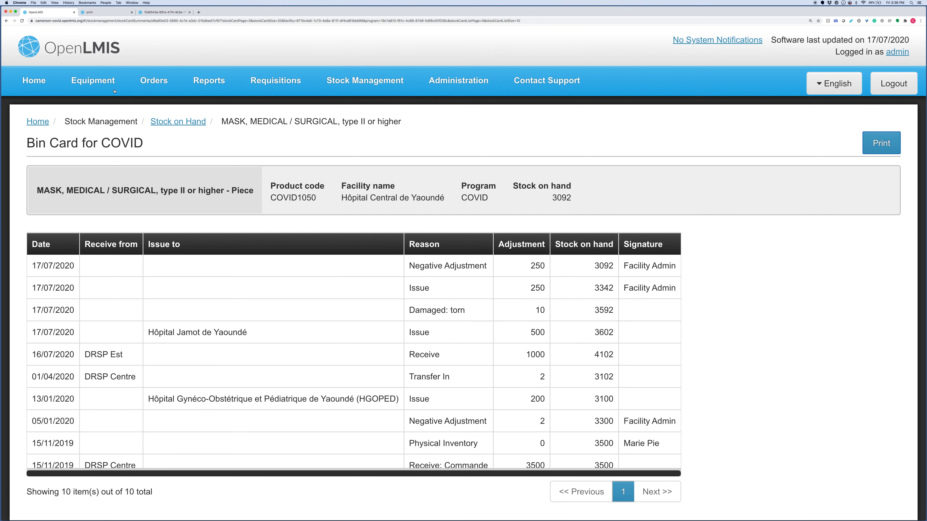
- Return to the Hôpital Central de Yaoundé COVID Stock on Hand list via Stock Management
{"action": "left_click", "coordinate": [351, 82]}
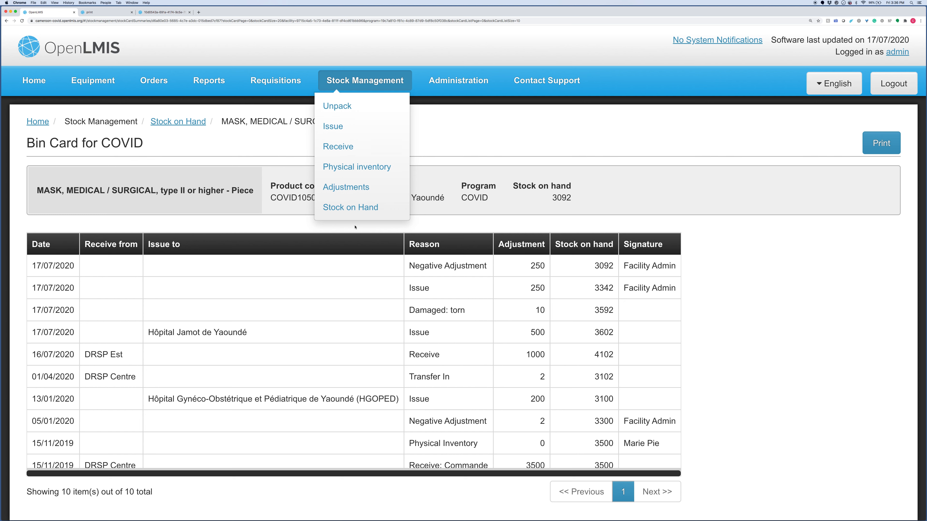
{"action": "left_click", "coordinate": [349, 208]}
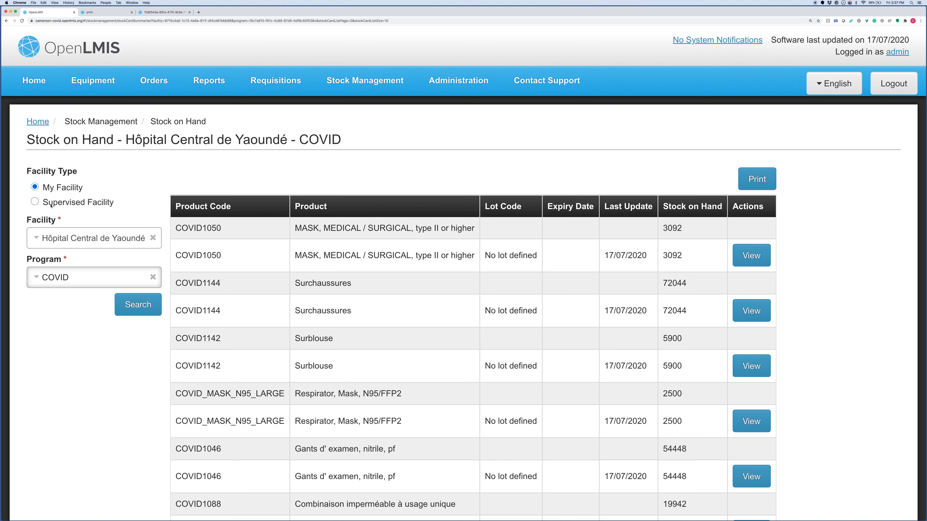
- Show COVID stock on hand for supervised facility Entrepot COUSP-Centre, then log out
{"action": "left_click", "coordinate": [35, 203]}
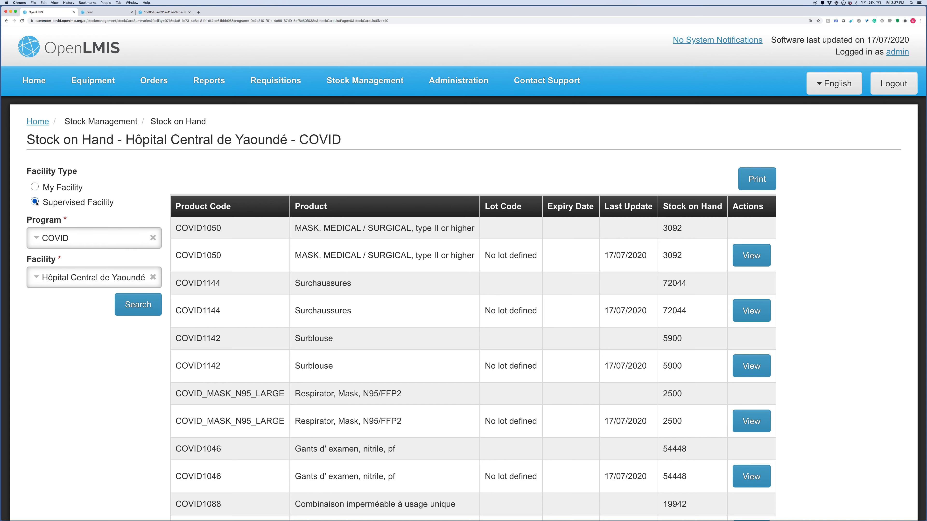
{"action": "left_click", "coordinate": [50, 279]}
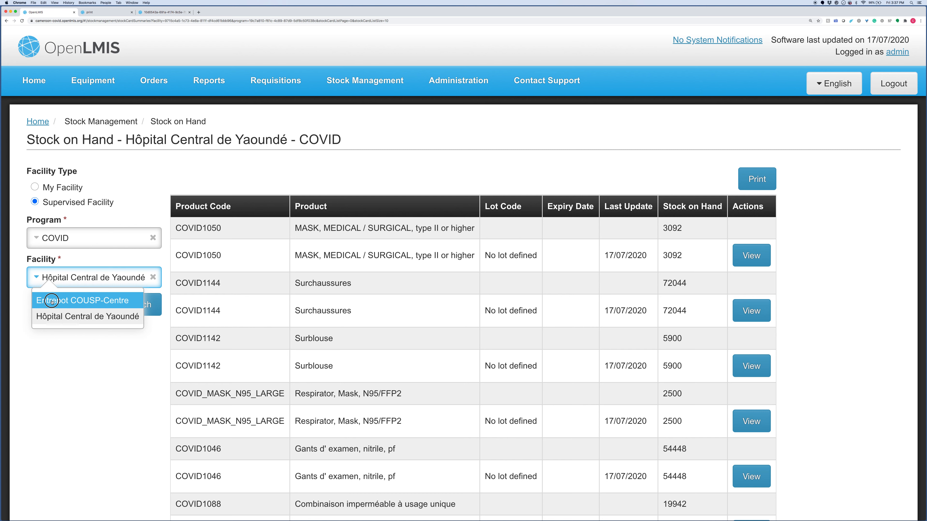
{"action": "left_click", "coordinate": [52, 302]}
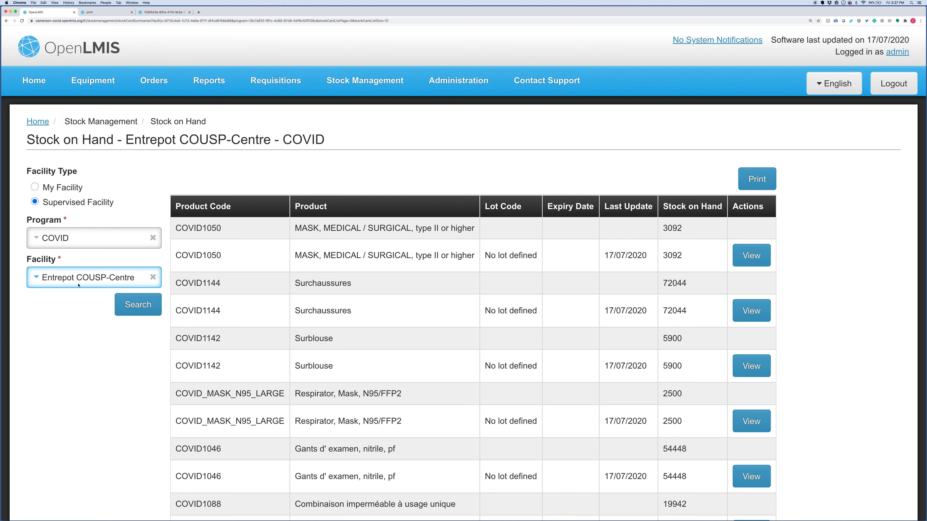
{"action": "left_click", "coordinate": [125, 306]}
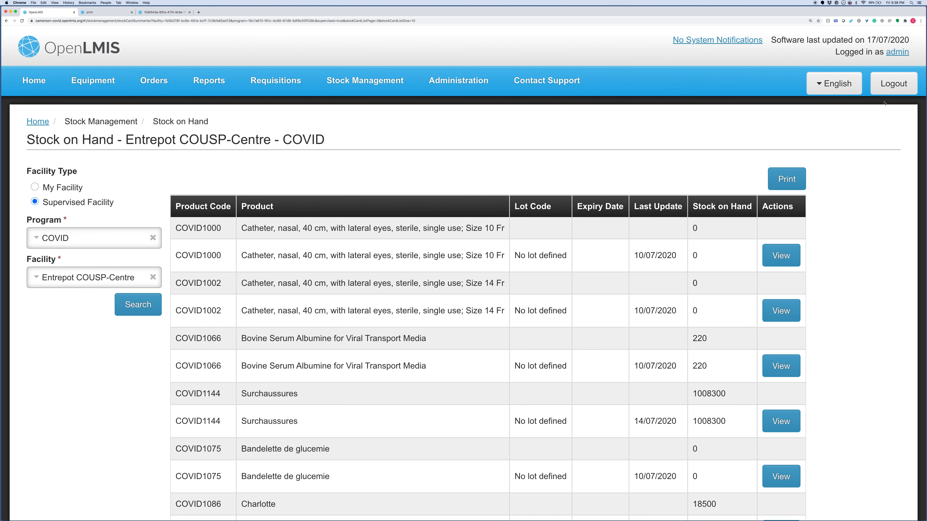
{"action": "left_click", "coordinate": [894, 90]}
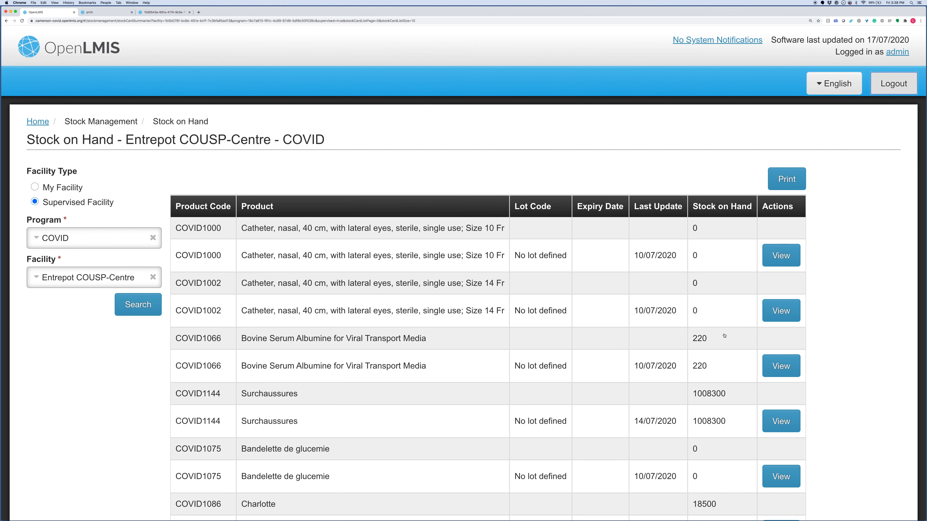